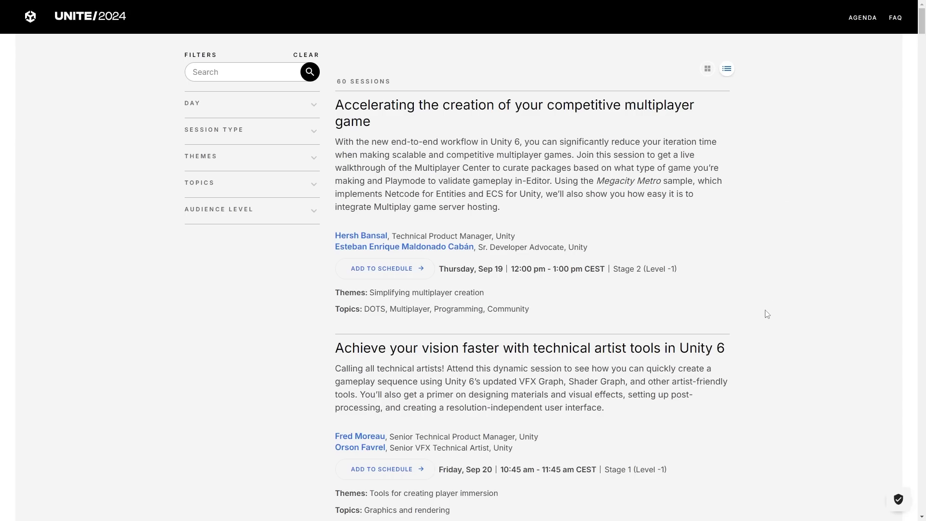
- Scroll the Unite 2024 sessions list down past the multiplayer session
{"action": "scroll", "coordinate": [767, 314], "scroll_direction": "down", "scroll_amount": 8}
{"action": "scroll", "coordinate": [766, 314], "scroll_direction": "down", "scroll_amount": 1}
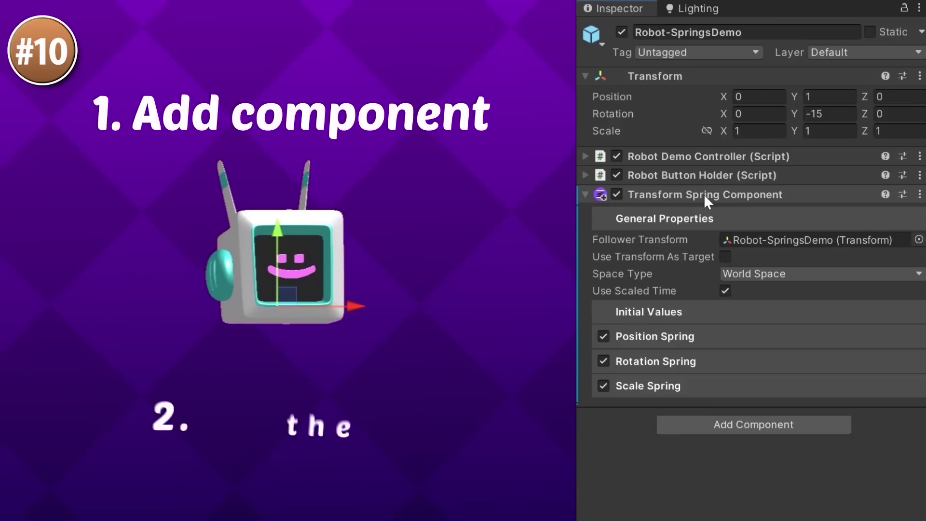
- Tick Use Transform As Target and assign the Target object as the spring's Target Transform
{"action": "left_click", "coordinate": [725, 256]}
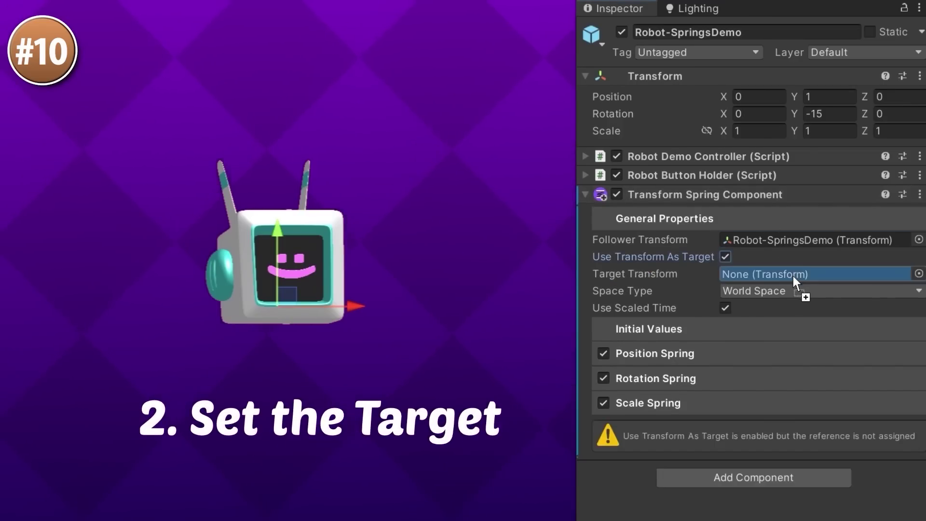
{"action": "left_click_drag", "start_coordinate": [794, 278], "coordinate": [793, 275]}
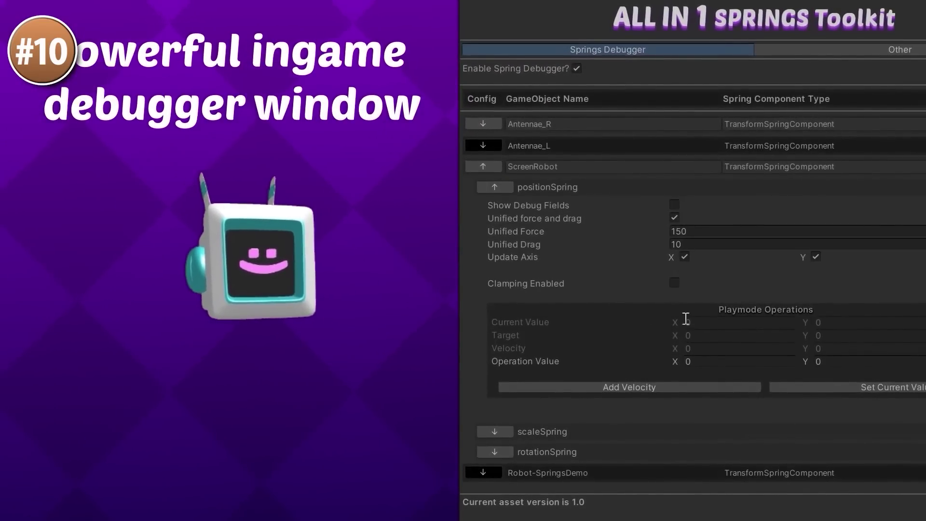
- Kick the ScreenRobot with X velocity 100, raise Unified Force to 300, then switch demos
{"action": "type", "text": "100"}
{"action": "left_click", "coordinate": [679, 389]}
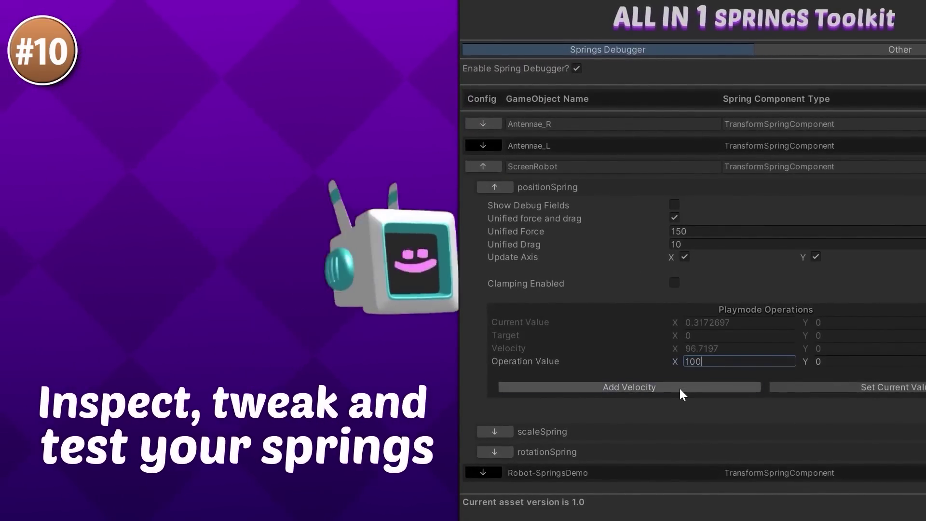
{"action": "left_click", "coordinate": [707, 231]}
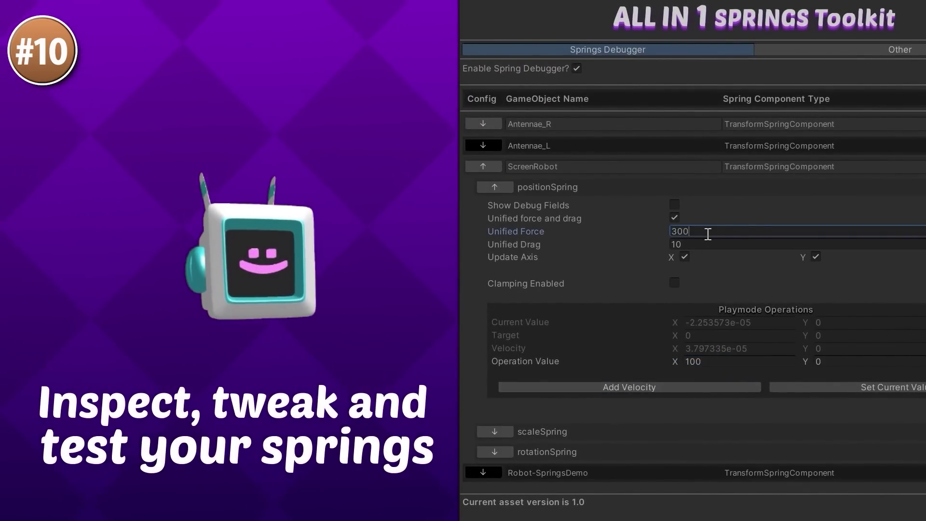
{"action": "left_click", "coordinate": [663, 387]}
{"action": "left_click", "coordinate": [714, 388]}
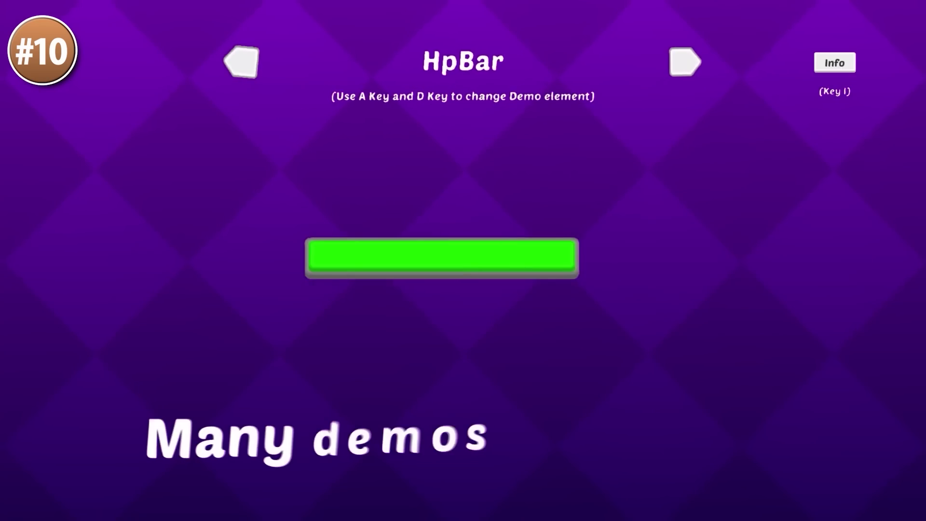
{"action": "key", "text": "a"}
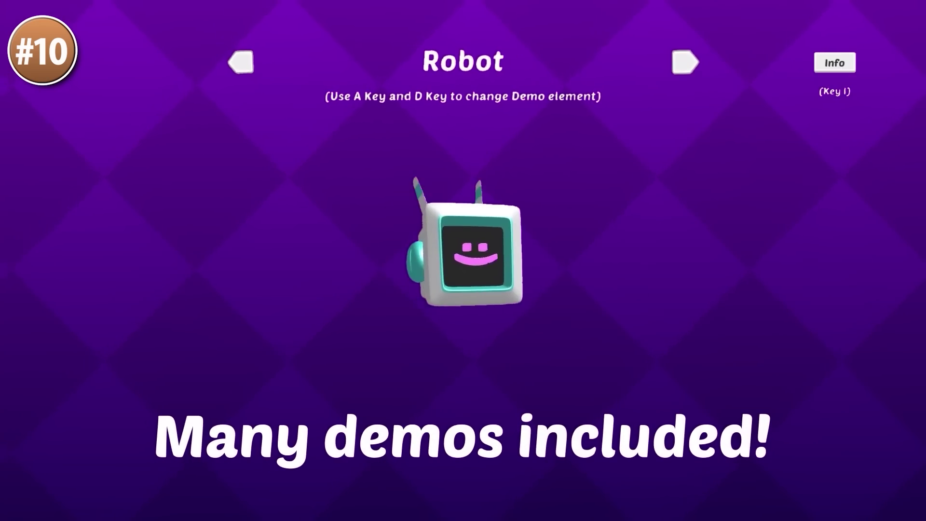
{"action": "key", "text": "a"}
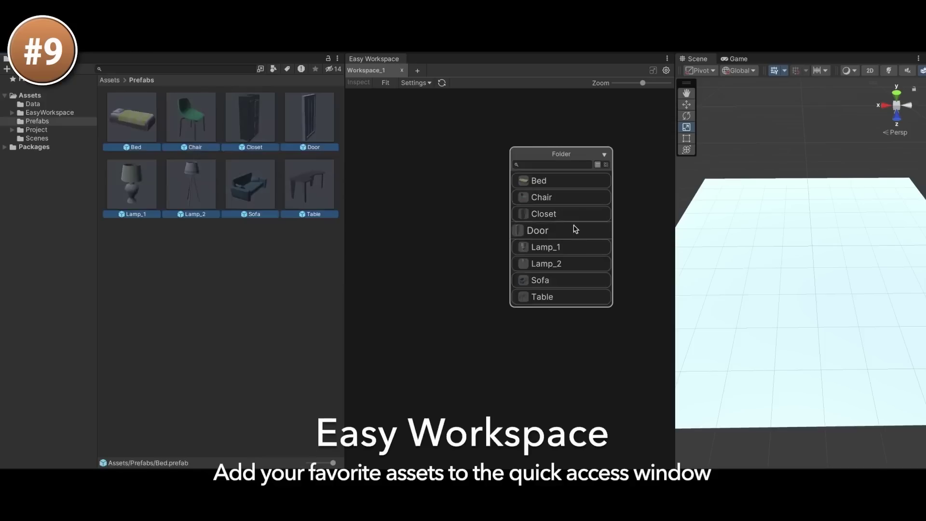
- Switch the Folder panel to thumbnails and add scenes and DataPlayer assets to Easy Workspace
{"action": "left_click", "coordinate": [600, 166]}
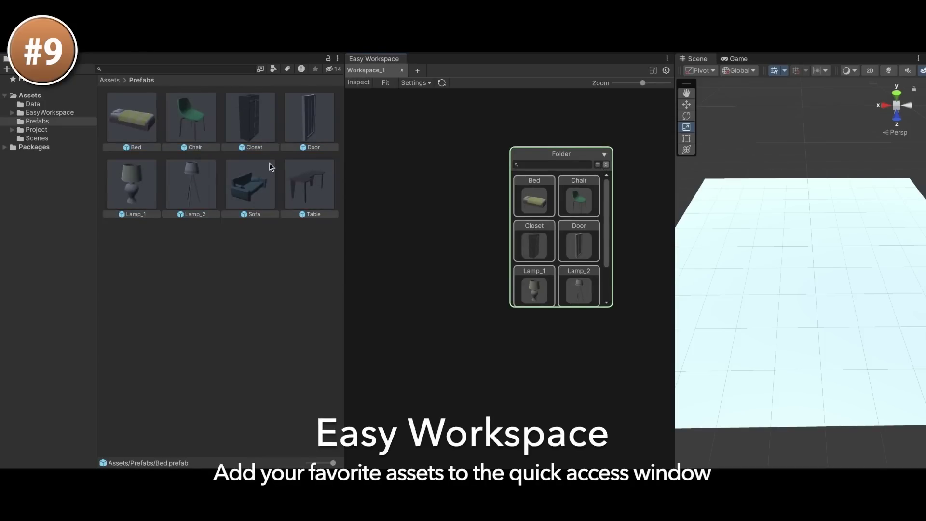
{"action": "left_click_drag", "start_coordinate": [147, 150], "coordinate": [449, 160]}
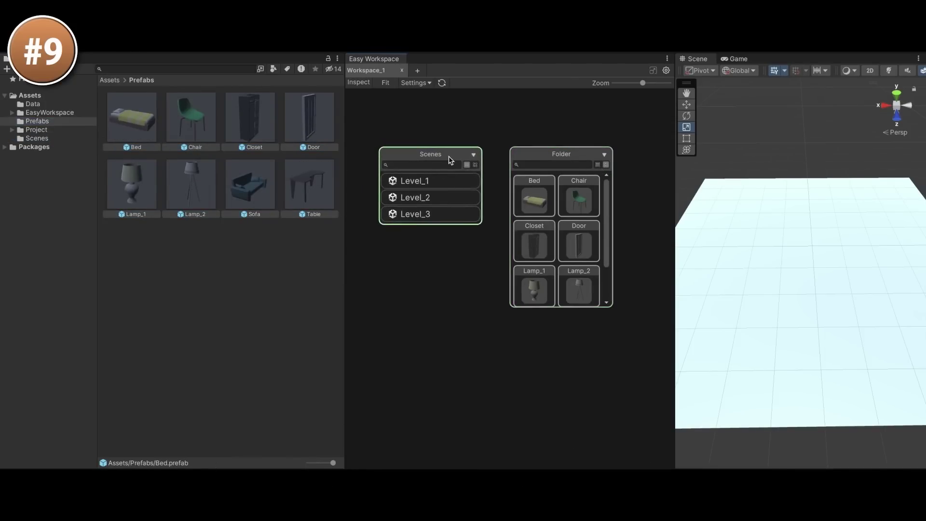
{"action": "left_click", "coordinate": [33, 104]}
{"action": "left_click", "coordinate": [138, 122]}
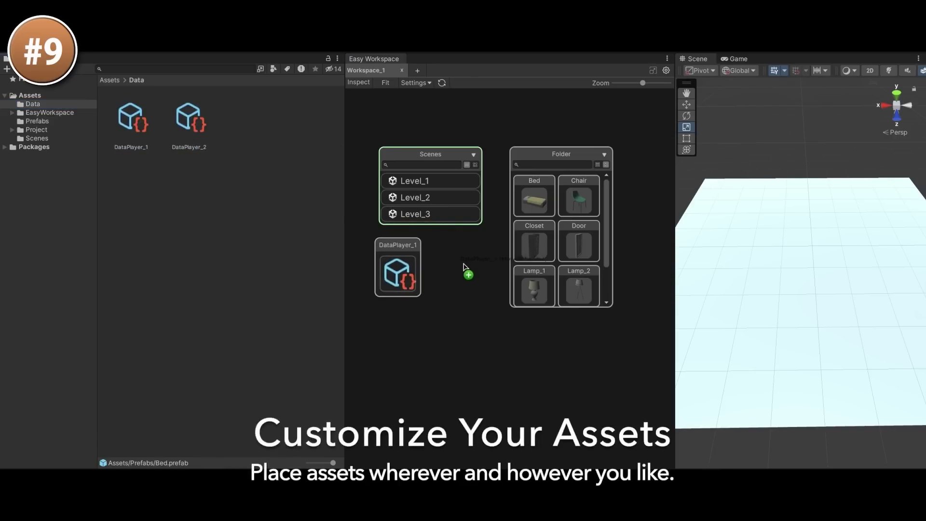
{"action": "left_click", "coordinate": [29, 95]}
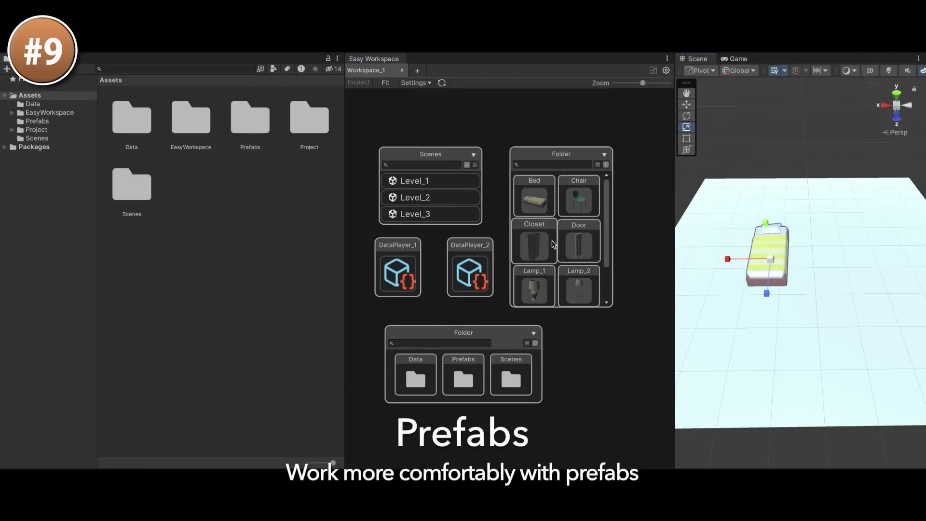
- Place the Closet, Lamp_1 and Table prefabs from the workspace into the scene
{"action": "left_click_drag", "start_coordinate": [553, 245], "coordinate": [726, 248]}
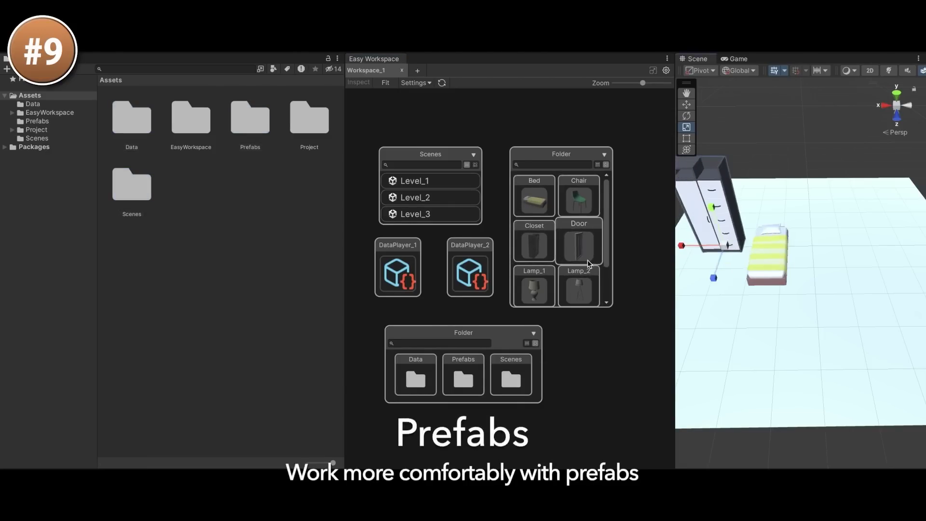
{"action": "scroll", "coordinate": [559, 232], "scroll_direction": "down", "scroll_amount": 2}
{"action": "left_click_drag", "start_coordinate": [578, 288], "coordinate": [835, 294]}
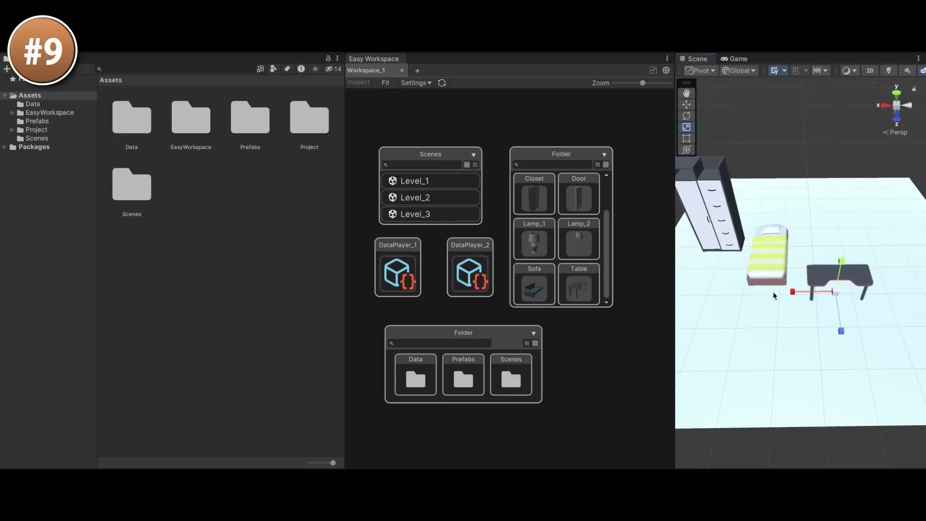
{"action": "left_click_drag", "start_coordinate": [533, 238], "coordinate": [729, 260]}
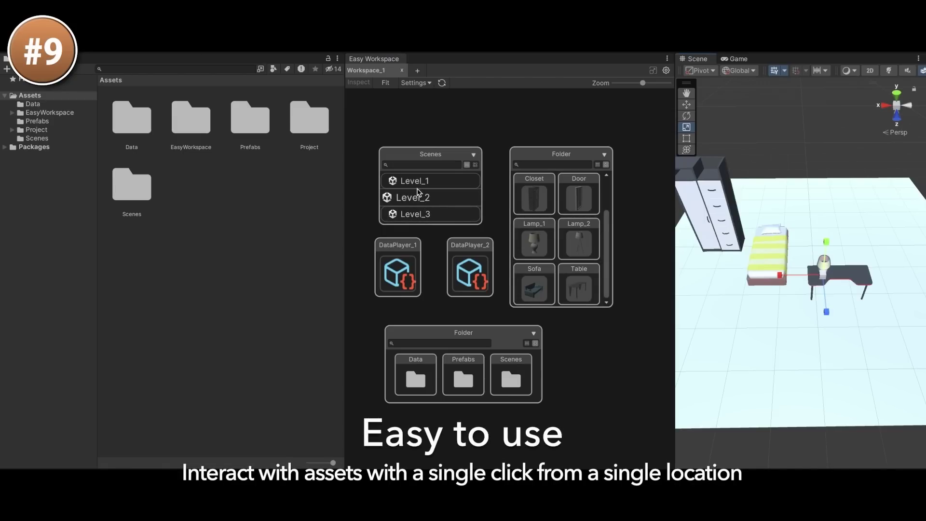
- Load the Level_2 scene, answer the unsaved-changes prompt, then reload Level_1
{"action": "left_click", "coordinate": [418, 194]}
{"action": "key", "text": "Return"}
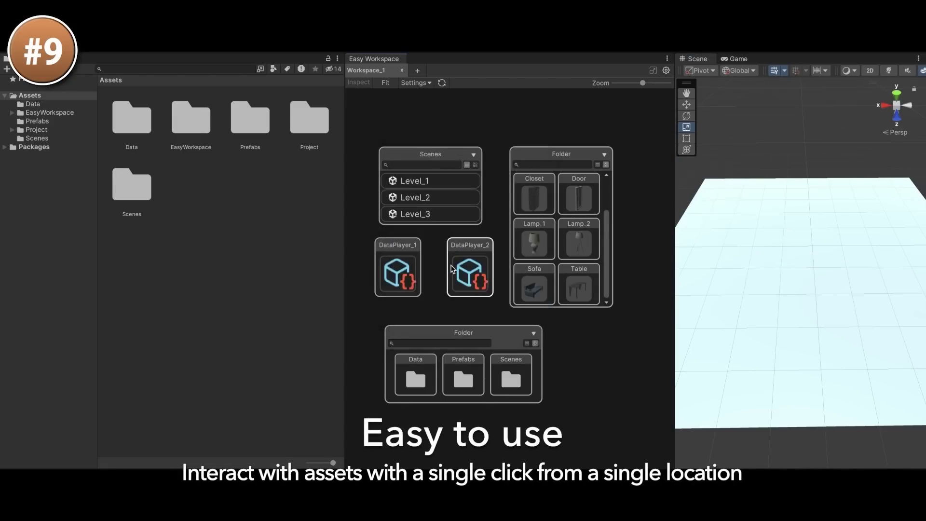
{"action": "left_click", "coordinate": [435, 183]}
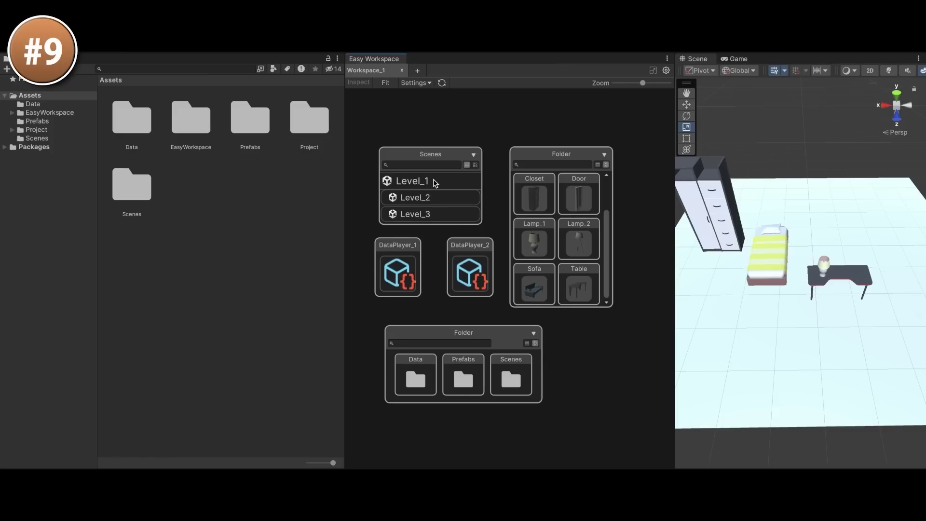
- Inspect the DataPlayer_1 and DataPlayer_2 stats side by side, then close DataPlayer_2's inspector
{"action": "left_click", "coordinate": [399, 279]}
{"action": "left_click", "coordinate": [470, 272]}
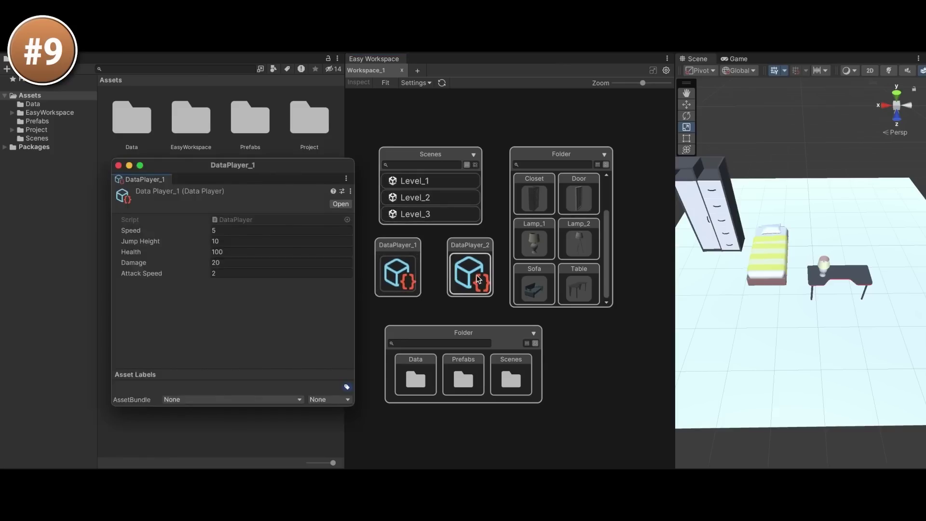
{"action": "left_click_drag", "start_coordinate": [246, 186], "coordinate": [439, 166]}
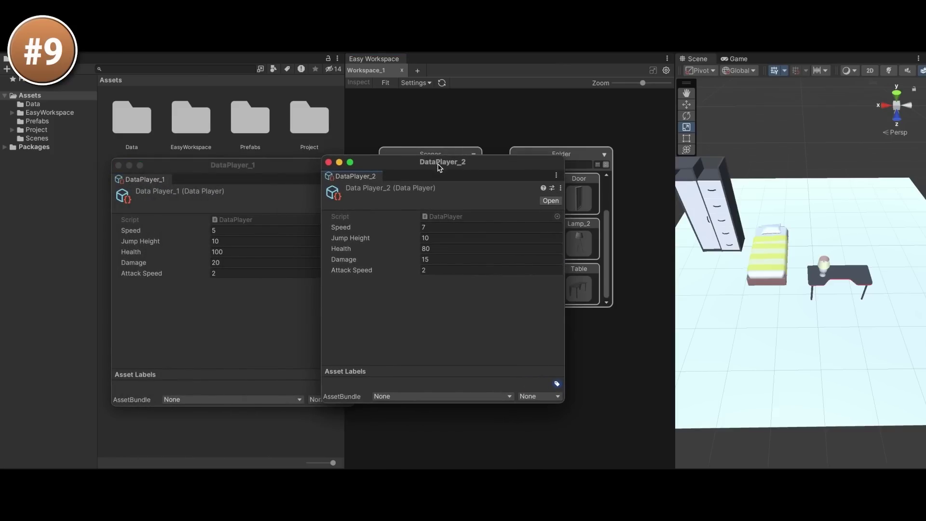
{"action": "left_click", "coordinate": [327, 162]}
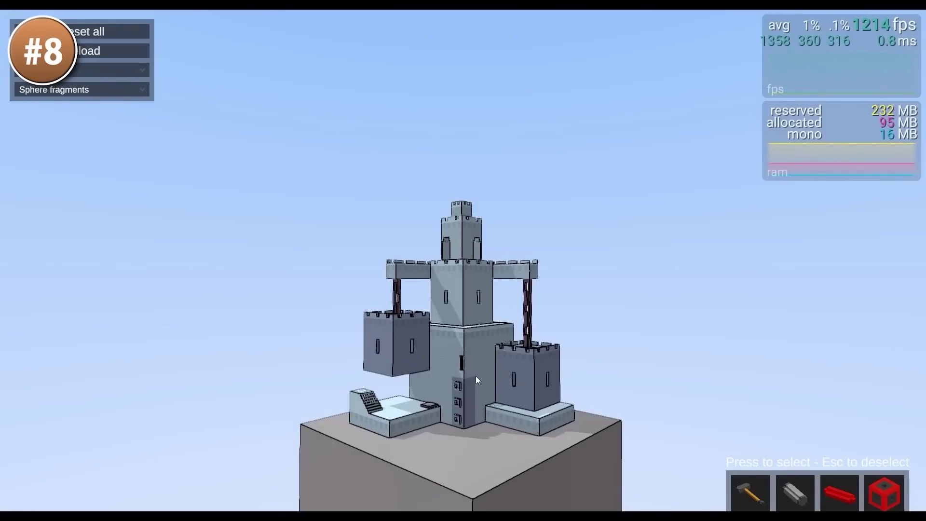
- Blast a hole in the castle's central wall, orbit to view it, then reset the castle
{"action": "left_click", "coordinate": [475, 380]}
{"action": "right_click_drag", "start_coordinate": [485, 397], "coordinate": [492, 321]}
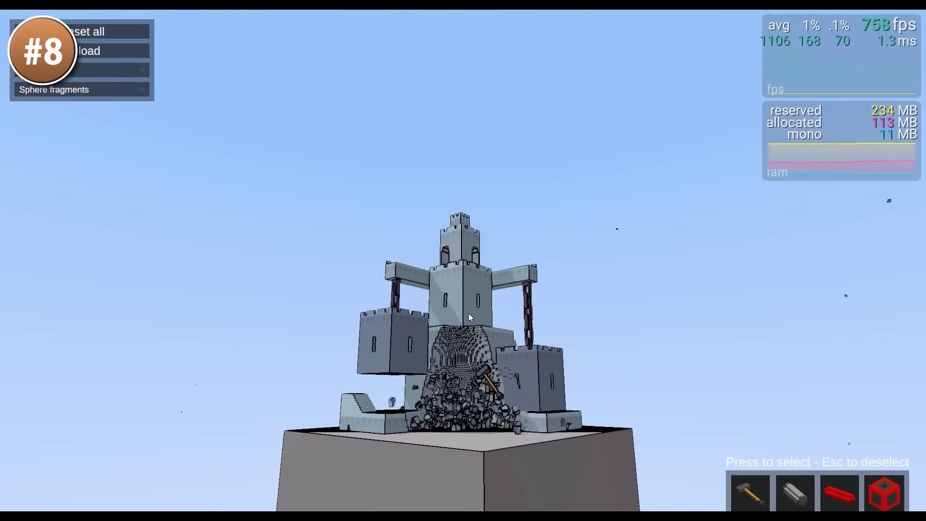
{"action": "right_click_drag", "start_coordinate": [534, 352], "coordinate": [655, 410]}
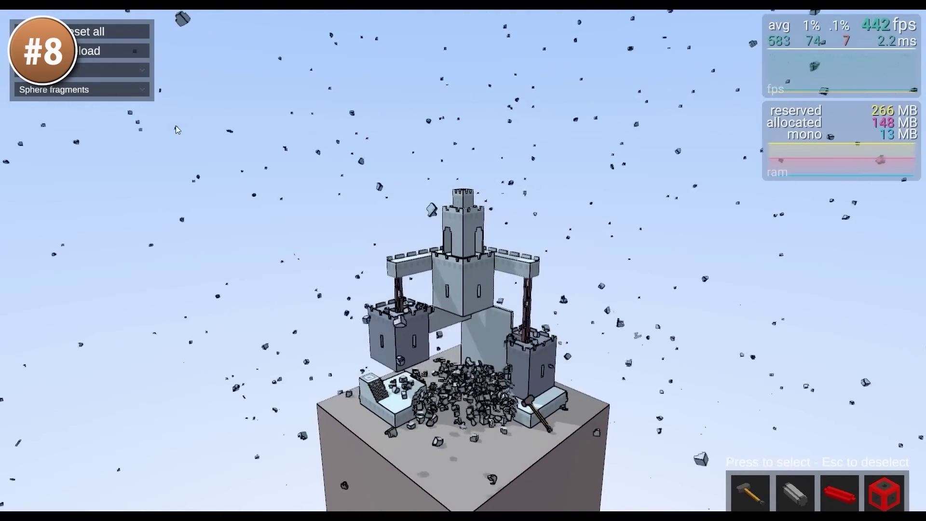
{"action": "key", "text": "r"}
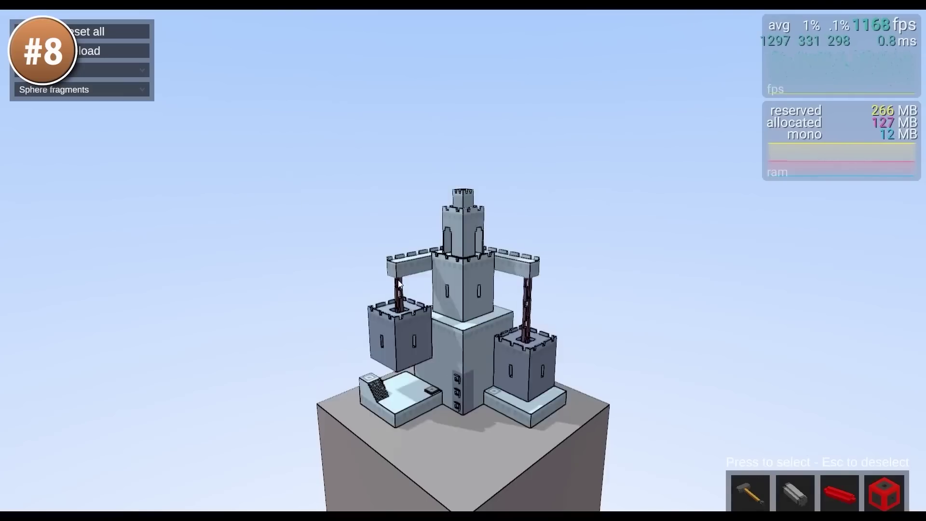
- Shatter the central tower, view it from the side, and reset the castle again
{"action": "left_click", "coordinate": [444, 306]}
{"action": "mouse_move", "coordinate": [445, 306]}
{"action": "right_mouse_down"}
{"action": "mouse_move", "coordinate": [725, 281]}
{"action": "mouse_move", "coordinate": [583, 277]}
{"action": "mouse_move", "coordinate": [409, 291]}
{"action": "right_mouse_up"}
{"action": "key", "text": "r"}
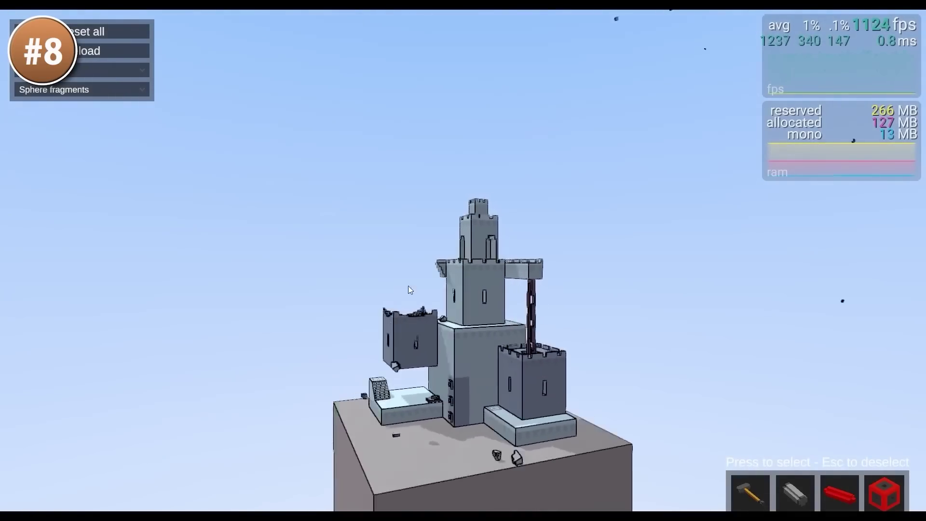
{"action": "right_click_drag", "start_coordinate": [524, 301], "coordinate": [388, 298]}
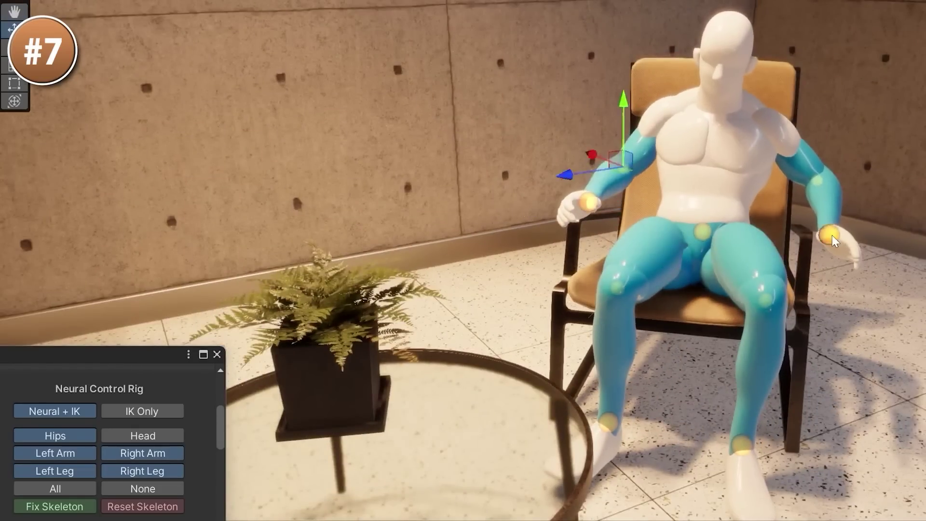
- Raise the seated figure's right wrist and lift the head target to tilt its head
{"action": "left_click", "coordinate": [832, 236]}
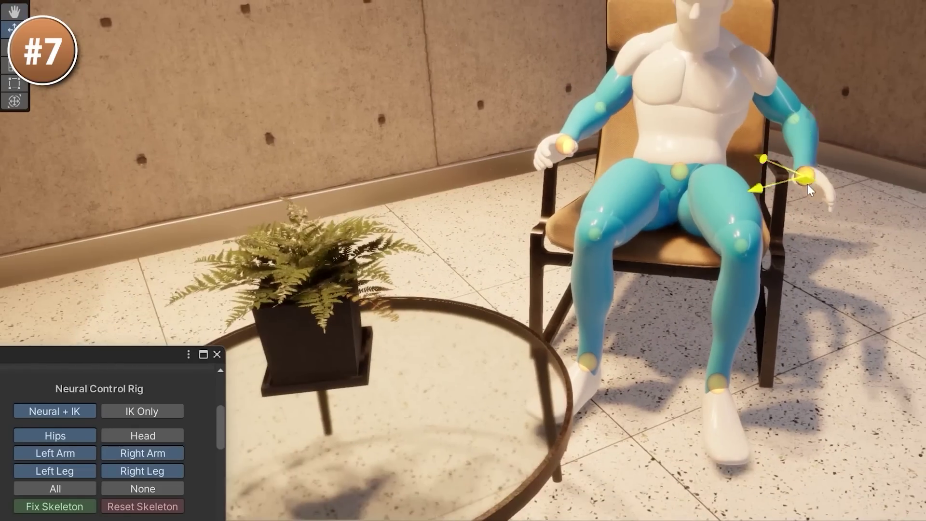
{"action": "left_click_drag", "start_coordinate": [807, 184], "coordinate": [767, 123]}
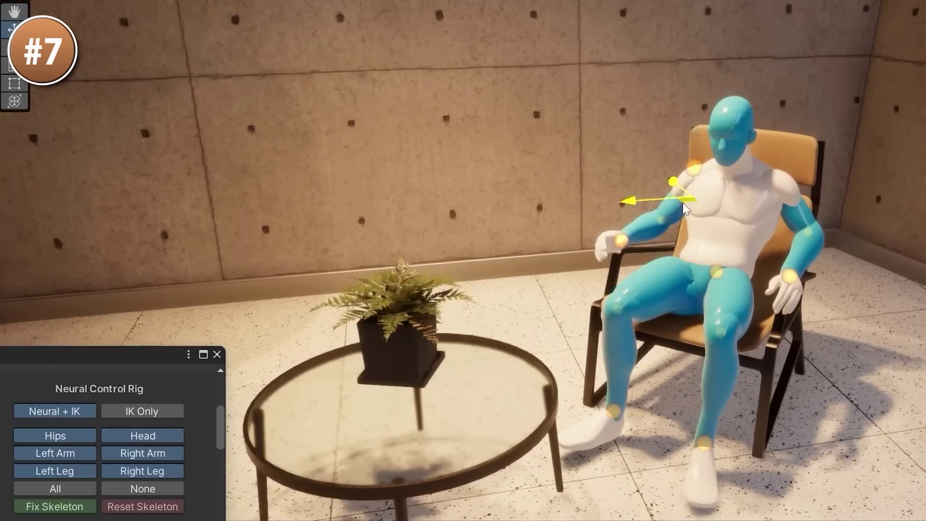
{"action": "left_click_drag", "start_coordinate": [680, 190], "coordinate": [533, 79]}
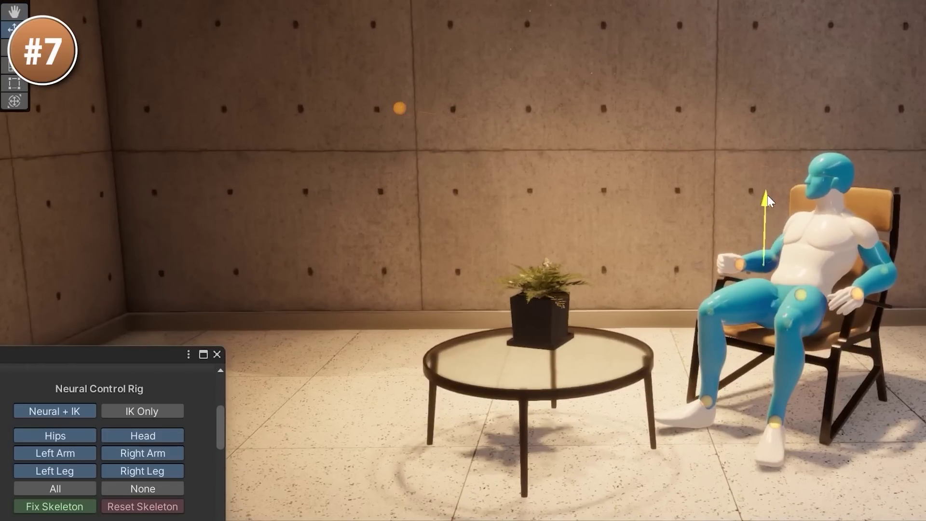
{"action": "left_click_drag", "start_coordinate": [767, 200], "coordinate": [717, 154]}
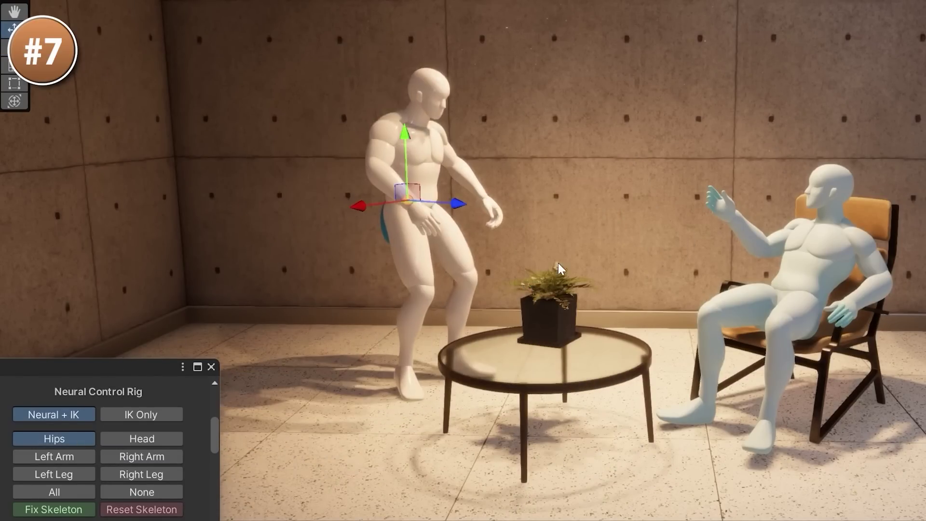
- Add head and legs to the controlled parts, raise the standing figure's hips, and seat it
{"action": "left_click", "coordinate": [424, 91]}
{"action": "left_click", "coordinate": [390, 357]}
{"action": "left_click", "coordinate": [464, 348]}
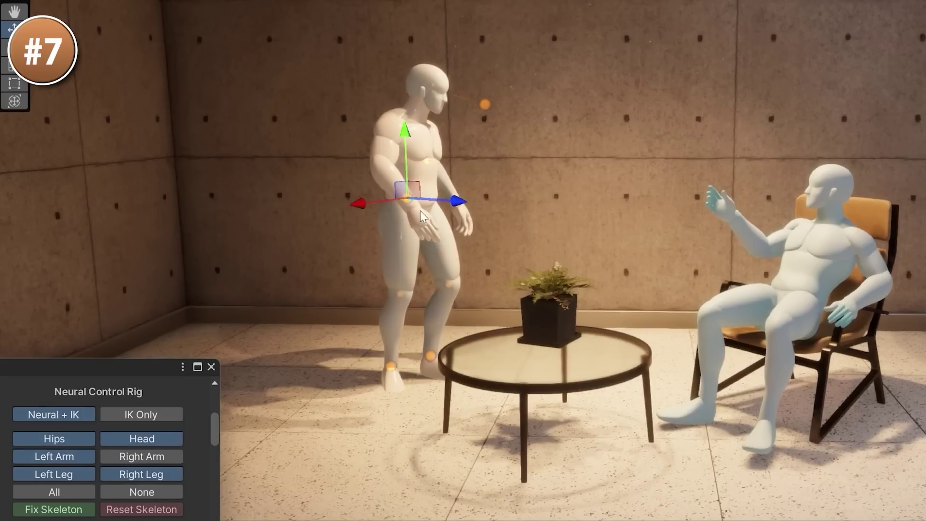
{"action": "left_click", "coordinate": [409, 212]}
{"action": "left_click_drag", "start_coordinate": [406, 212], "coordinate": [425, 95]}
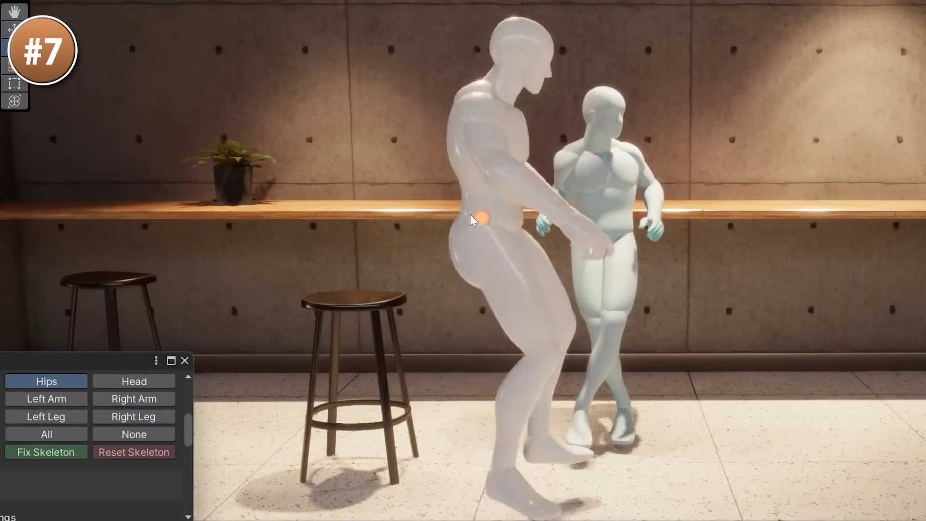
{"action": "left_click", "coordinate": [425, 449]}
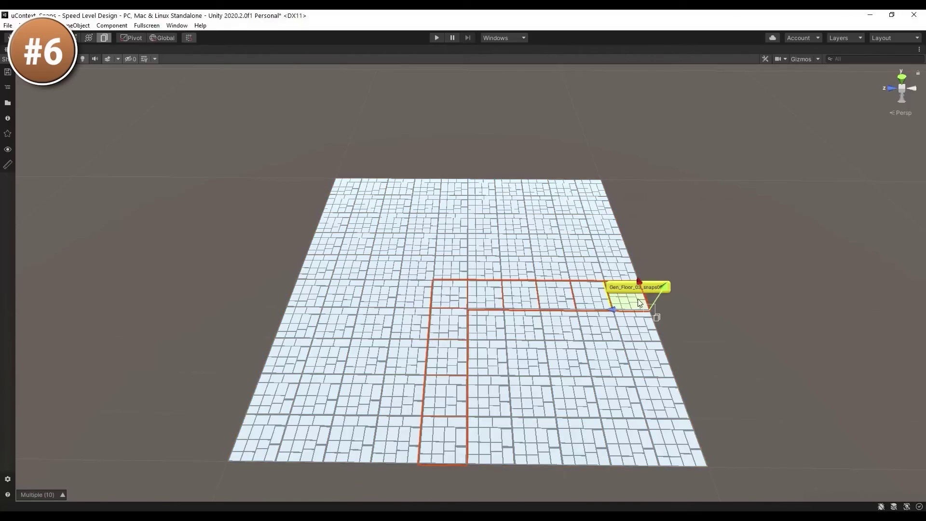
- Replace one floor tile with a grate tile and five others with gapped tiles
{"action": "left_click", "coordinate": [363, 365]}
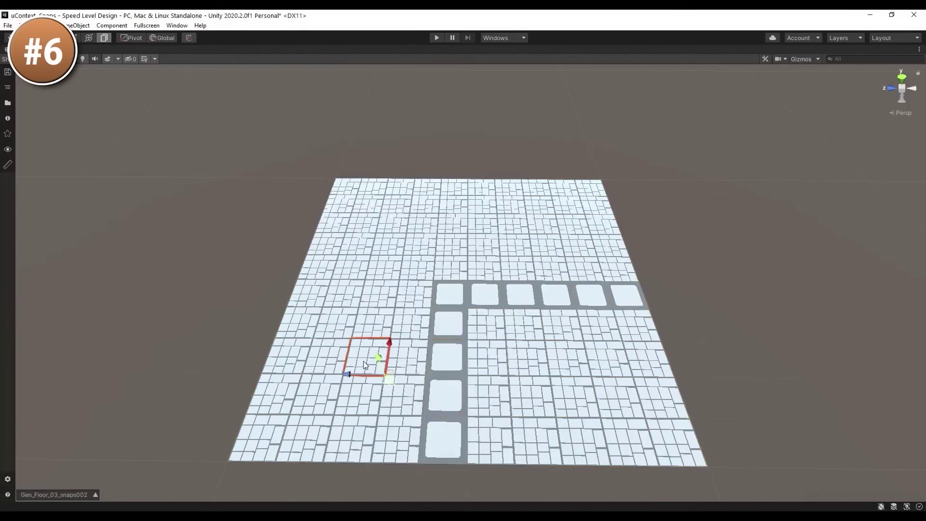
{"action": "key", "text": "ctrl+shift+r"}
{"action": "key", "text": "Return"}
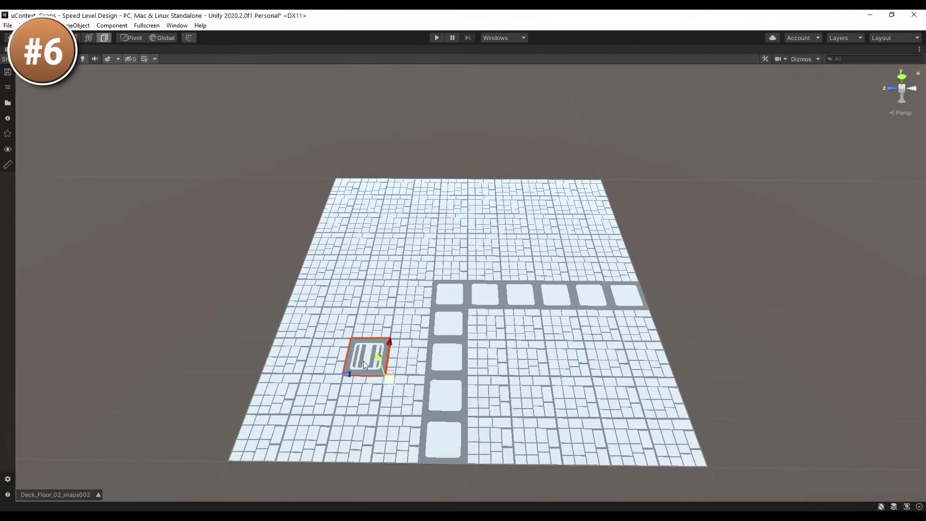
{"action": "left_click", "coordinate": [487, 439]}
{"action": "left_click", "coordinate": [528, 358], "text": "shift"}
{"action": "left_click", "coordinate": [386, 269], "text": "shift"}
{"action": "left_click", "coordinate": [452, 244], "text": "shift"}
{"action": "left_click", "coordinate": [570, 229], "text": "shift"}
{"action": "key", "text": "ctrl+shift+r"}
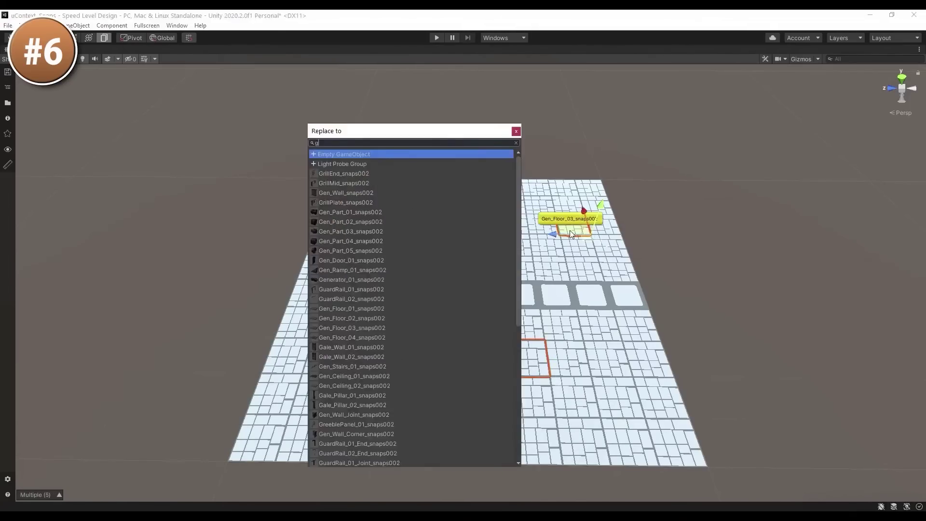
{"action": "key", "text": "Return"}
- Build a wall row along the floor's bottom edge with a corner piece at its end
{"action": "key", "text": "ctrl+shift+c"}
{"action": "key", "text": "Return"}
{"action": "left_click_drag", "start_coordinate": [289, 465], "coordinate": [657, 466]}
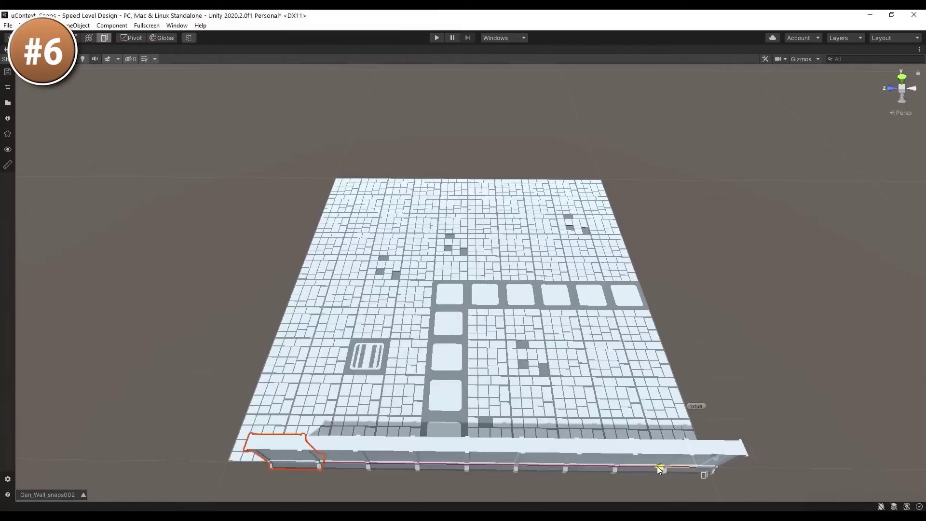
{"action": "key", "text": "ctrl+shift+c"}
{"action": "key", "text": "Return"}
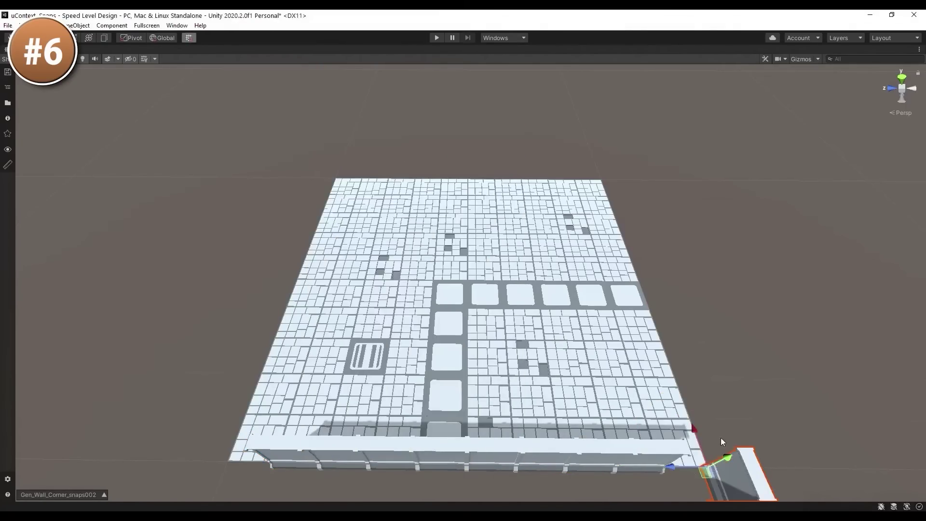
- Duplicate the wall row onto the top edge, then onto the left and right edges
{"action": "left_click", "coordinate": [19, 25]}
{"action": "left_click", "coordinate": [72, 128]}
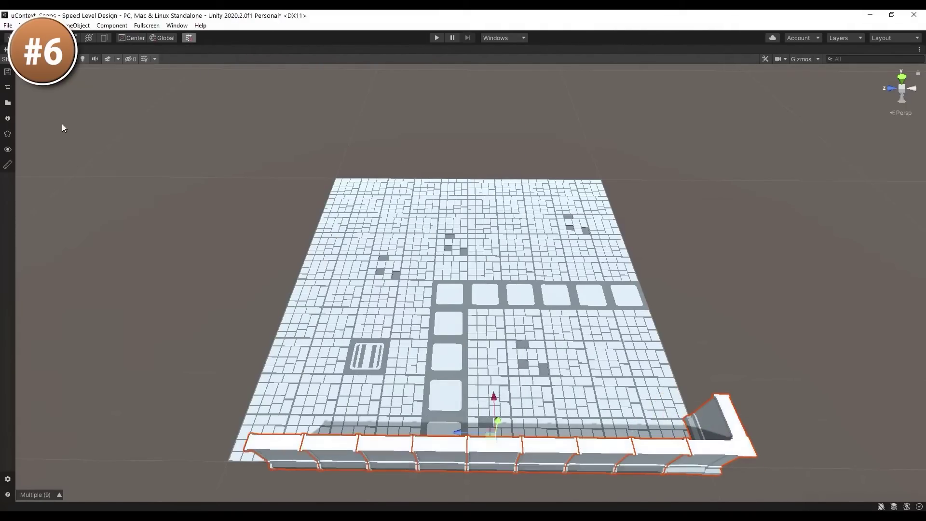
{"action": "key", "text": "z"}
{"action": "left_click_drag", "start_coordinate": [506, 408], "coordinate": [498, 178]}
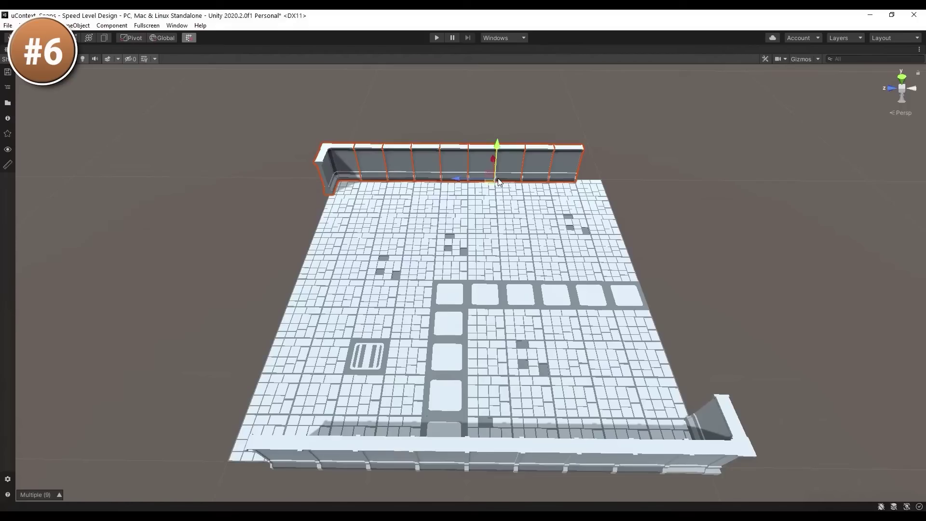
{"action": "left_click", "coordinate": [19, 25]}
{"action": "left_click", "coordinate": [72, 119]}
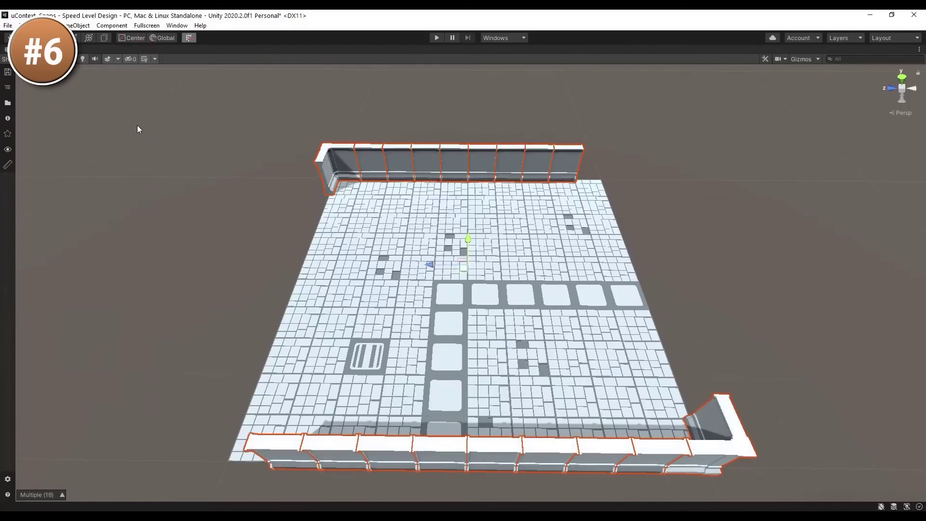
{"action": "key", "text": "ctrl+d"}
- Mirror the duplicated walls by setting their Scale Y to -1 in Transform Tools
{"action": "left_click", "coordinate": [19, 25]}
{"action": "left_click", "coordinate": [92, 126]}
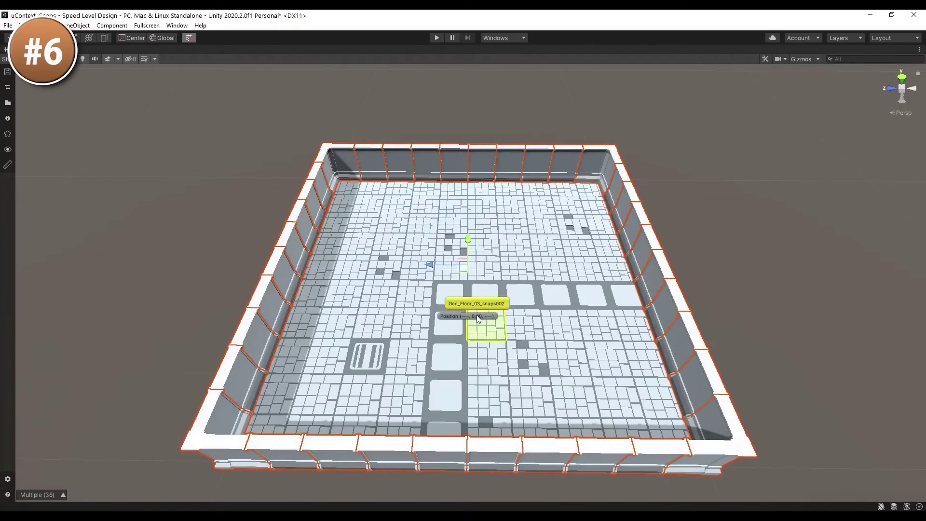
{"action": "key", "text": "alt+t"}
{"action": "left_click", "coordinate": [513, 350]}
{"action": "type", "text": "-1"}
{"action": "left_click", "coordinate": [559, 321]}
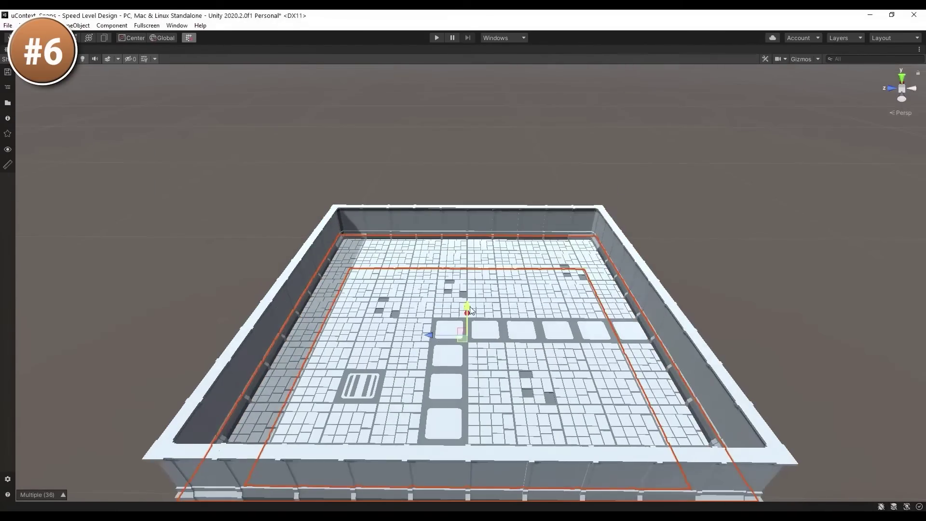
- Replace two wall pieces in the room's corner with arches
{"action": "left_click_drag", "start_coordinate": [454, 297], "coordinate": [281, 328]}
{"action": "left_click", "coordinate": [281, 328]}
{"action": "left_click", "coordinate": [537, 317], "text": "shift"}
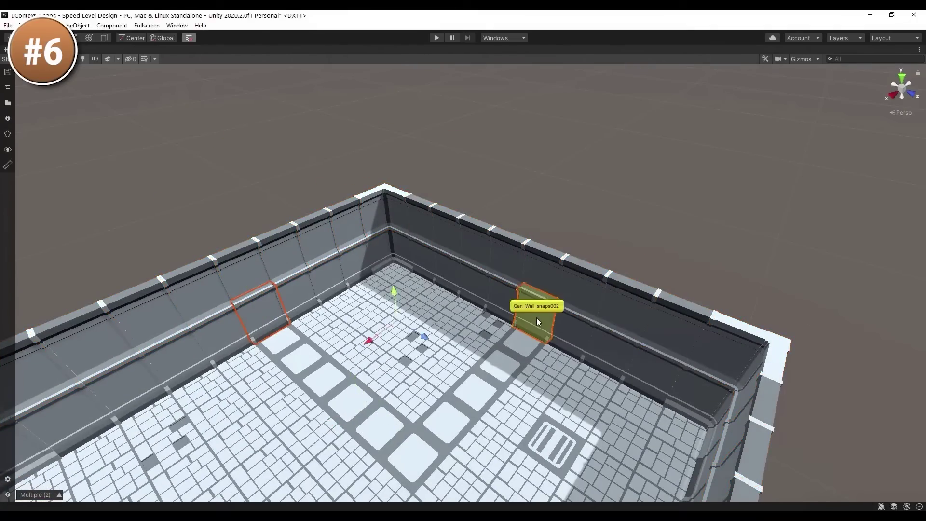
{"action": "key", "text": "alt+r"}
{"action": "key", "text": "Return"}
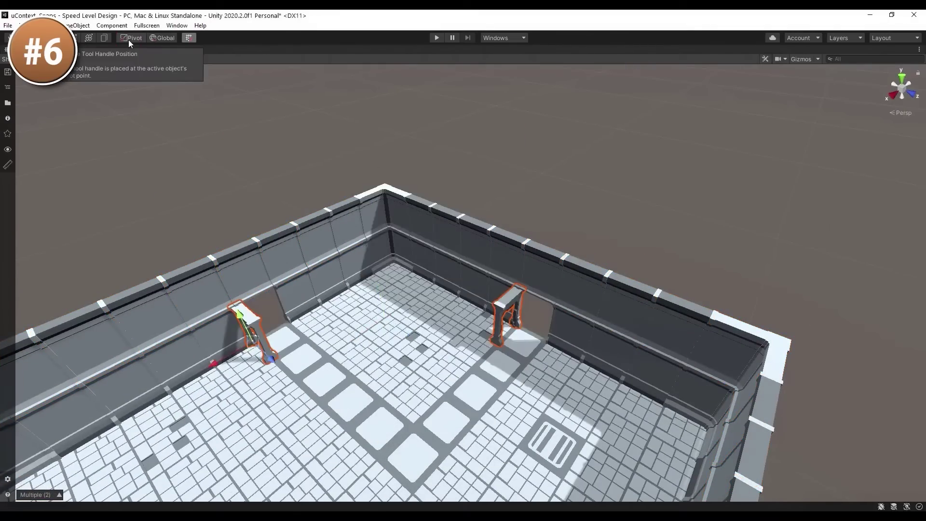
- Place a door in the left arch and a door frame in the right arch
{"action": "left_click", "coordinate": [130, 39]}
{"action": "key", "text": "shift+a"}
{"action": "type", "text": "gd"}
{"action": "key", "text": "Return"}
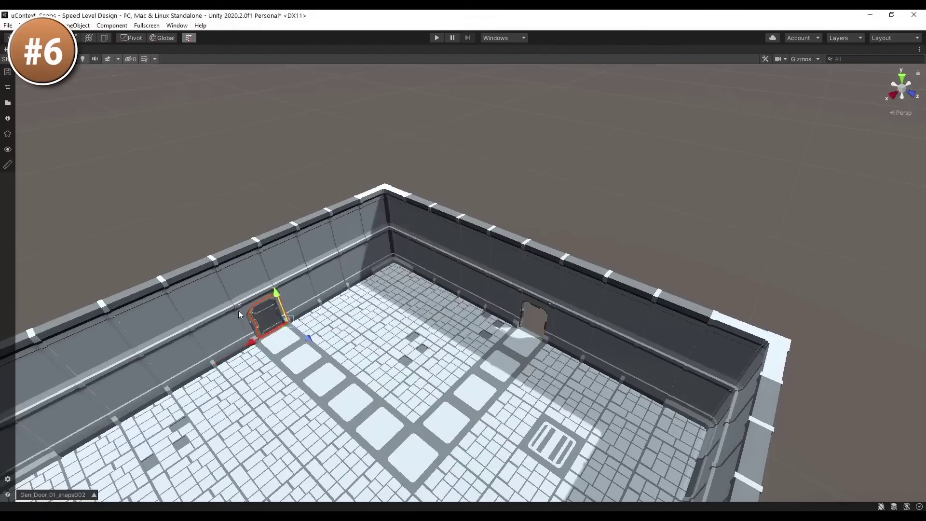
{"action": "key", "text": "alt+t"}
{"action": "key", "text": "shift+a"}
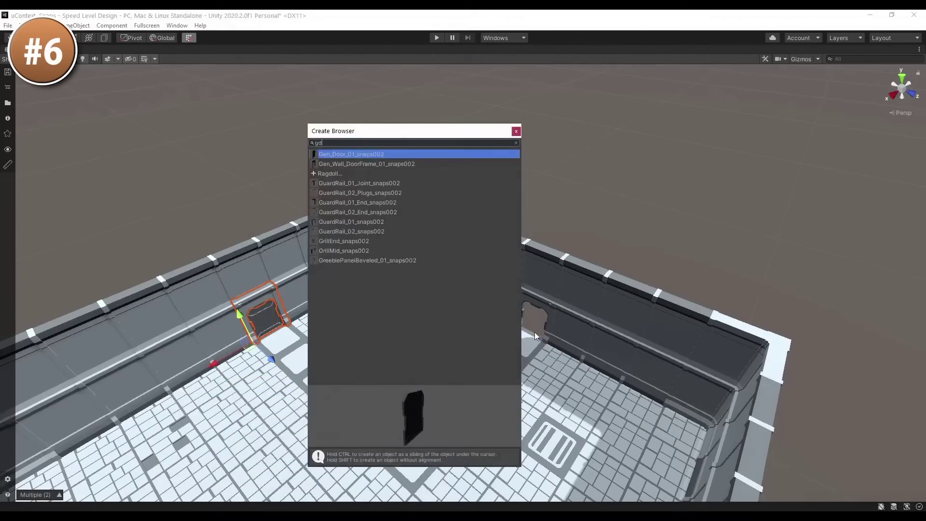
{"action": "key", "text": "Return"}
{"action": "key", "text": "alt+t"}
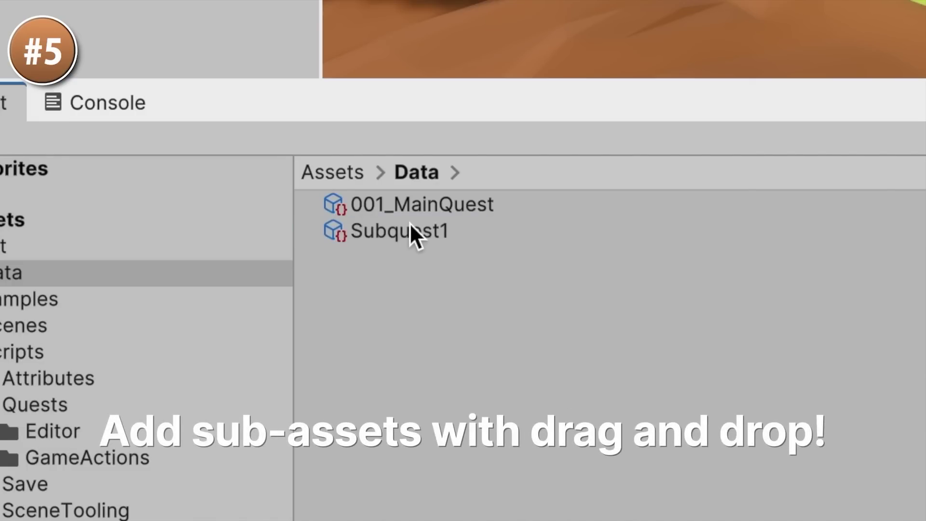
- Nest Subquest1 under 001_MainQuest as a sub-asset, then create a new Subquest asset in Data
{"action": "left_click_drag", "start_coordinate": [409, 231], "coordinate": [451, 201]}
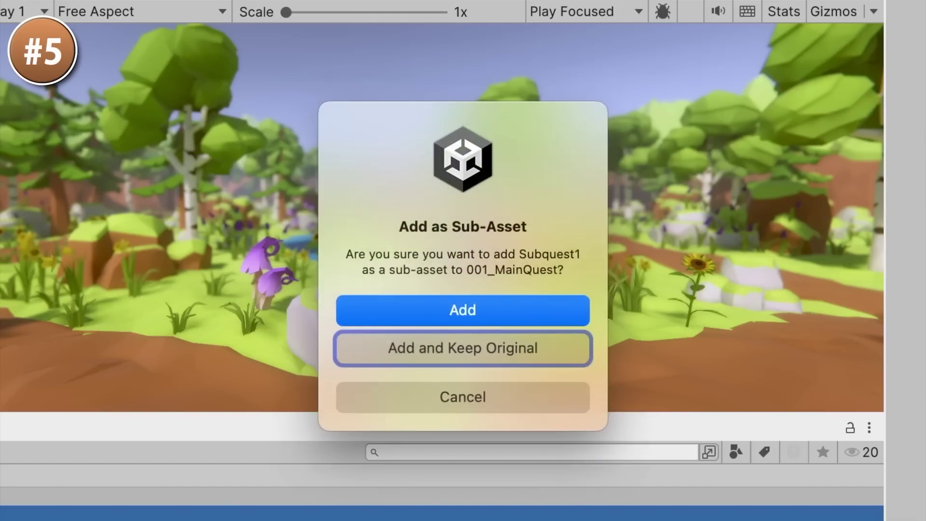
{"action": "left_click", "coordinate": [378, 316]}
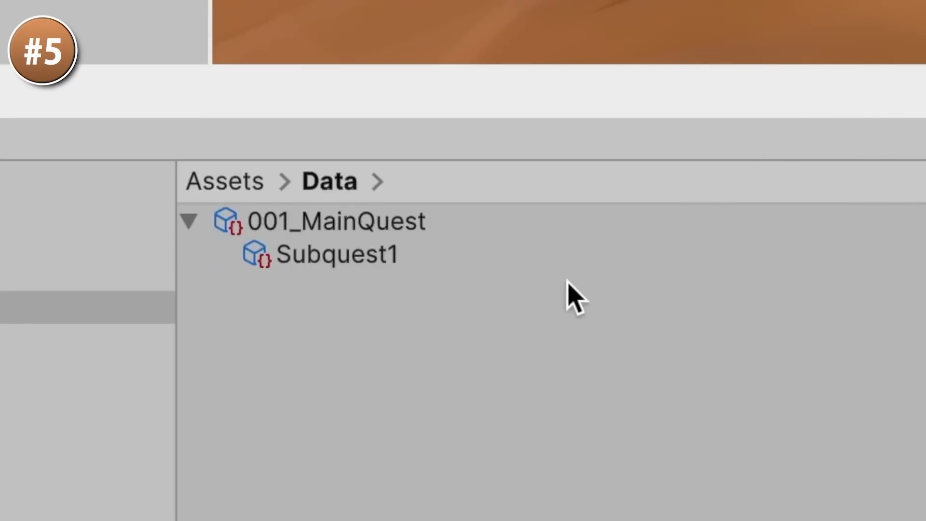
{"action": "right_click", "coordinate": [217, 309]}
{"action": "mouse_move", "coordinate": [231, 164]}
{"action": "mouse_move", "coordinate": [455, 490]}
{"action": "left_click", "coordinate": [526, 491]}
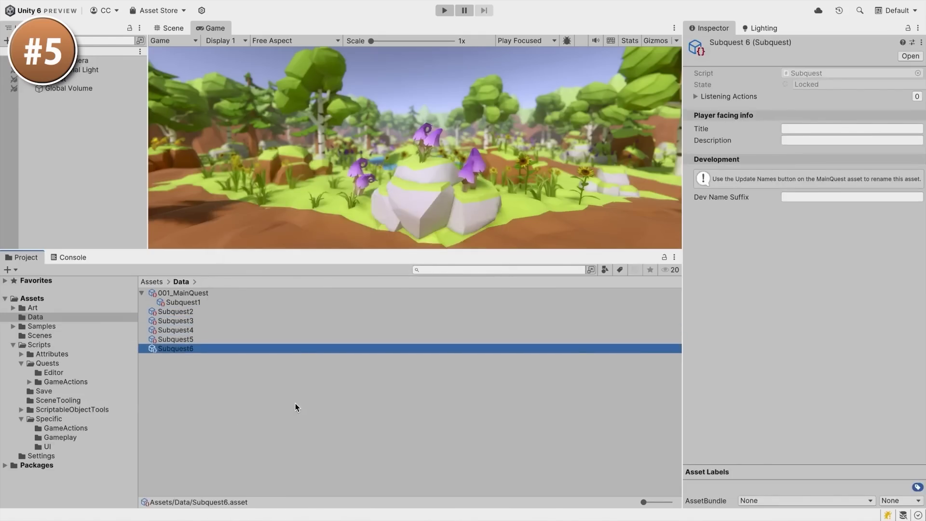
- Select Subquest2 through Subquest6 and add them all as sub-assets of 001_MainQuest
{"action": "key", "text": "shift+Up"}
{"action": "key", "text": "shift+Up"}
{"action": "key", "text": "shift+Up"}
{"action": "key", "text": "shift+Up"}
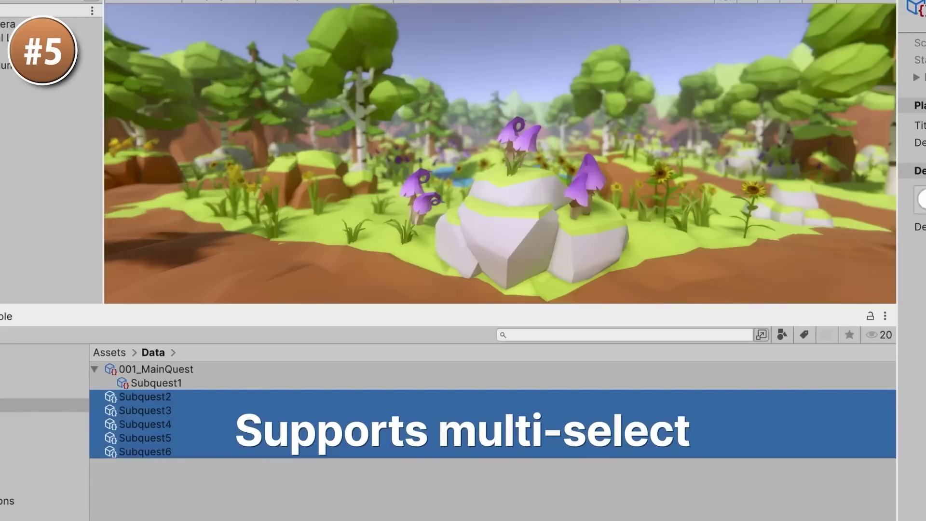
{"action": "left_click_drag", "start_coordinate": [176, 369], "coordinate": [180, 370]}
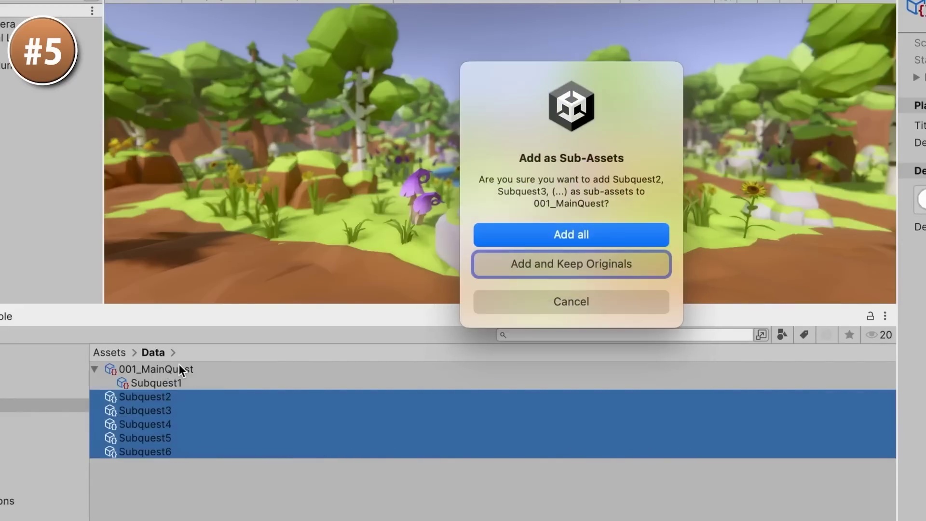
{"action": "left_click", "coordinate": [542, 236]}
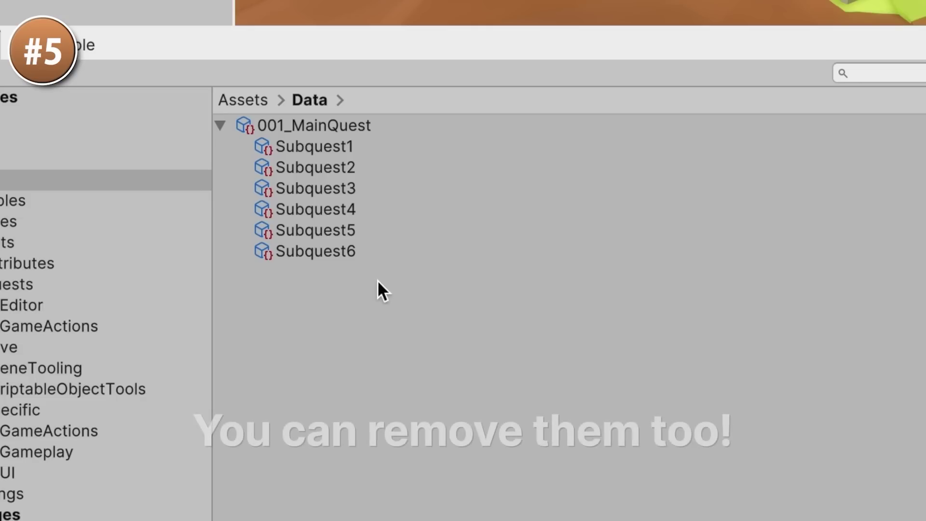
- Pull Subquest5 and Subquest6 back out of 001_MainQuest and delete Subquest4
{"action": "left_click", "coordinate": [183, 452]}
{"action": "left_click", "coordinate": [183, 438], "text": "shift"}
{"action": "left_click_drag", "start_coordinate": [380, 243], "coordinate": [423, 318]}
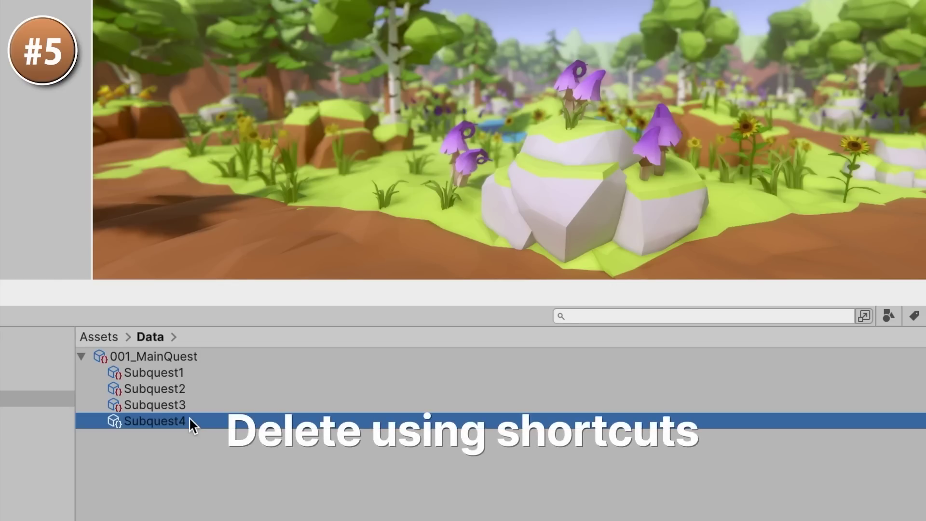
{"action": "key", "text": "super+BackSpace"}
{"action": "key", "text": "Return"}
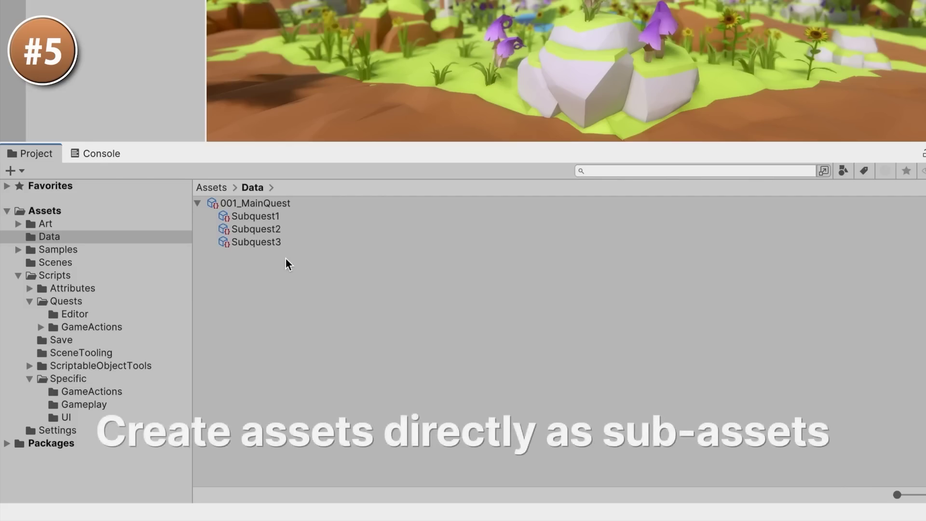
- Create two new Subquest assets in the Data folder named Subquest4 and Subquest1
{"action": "right_click", "coordinate": [285, 264]}
{"action": "mouse_move", "coordinate": [337, 23]}
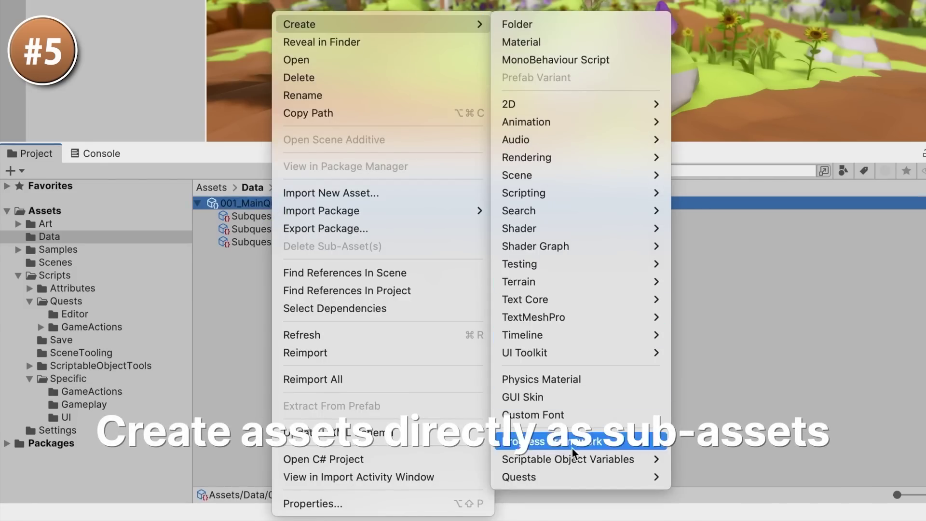
{"action": "mouse_move", "coordinate": [531, 477]}
{"action": "left_click", "coordinate": [714, 480]}
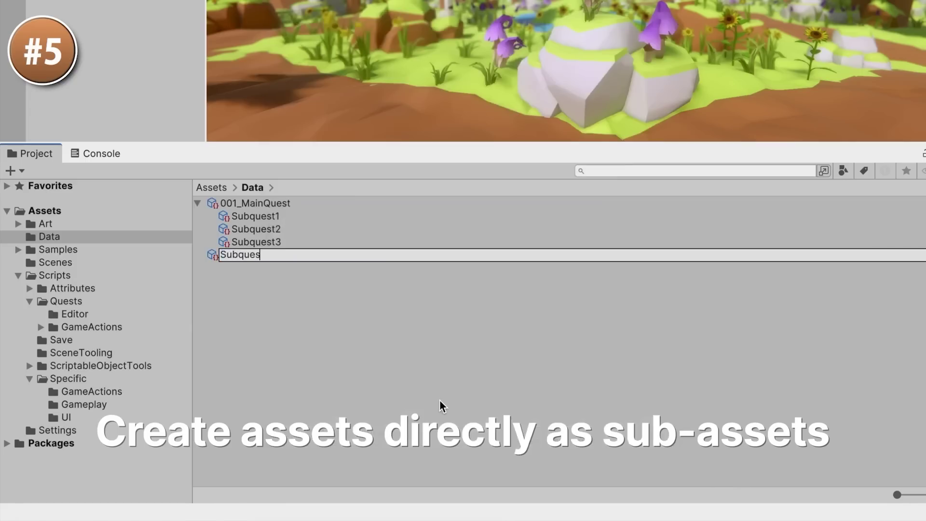
{"action": "type", "text": "Subquest4"}
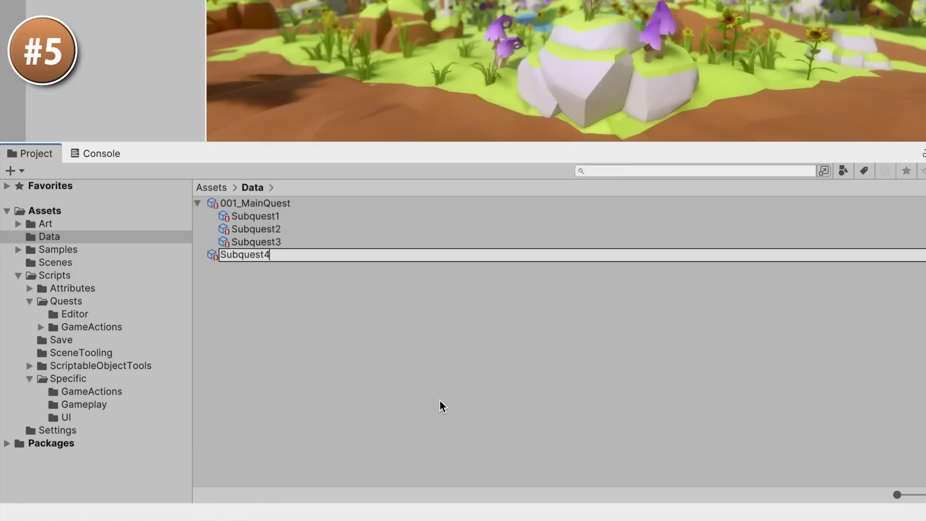
{"action": "key", "text": "Return"}
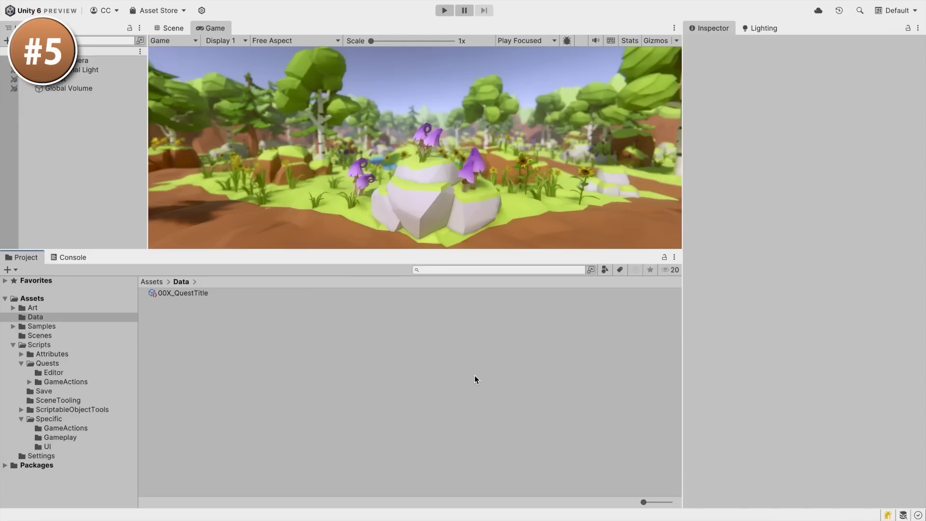
{"action": "right_click", "coordinate": [251, 341]}
{"action": "mouse_move", "coordinate": [270, 164]}
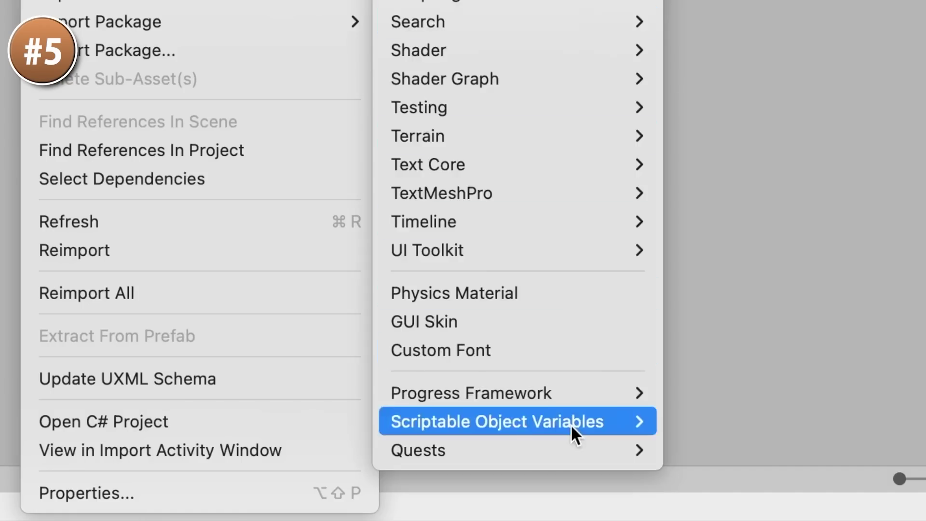
{"action": "mouse_move", "coordinate": [636, 450]}
{"action": "left_click", "coordinate": [713, 449]}
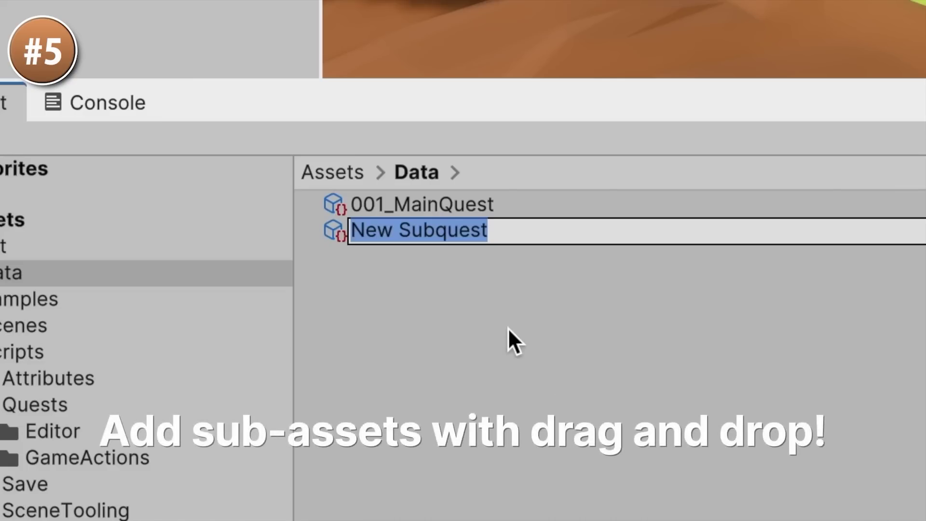
{"action": "type", "text": "Subquest1"}
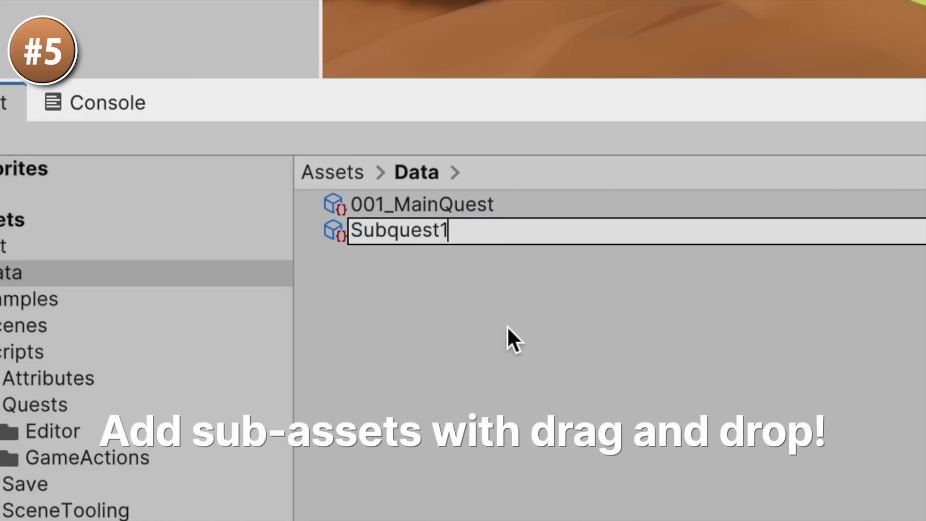
{"action": "key", "text": "Return"}
- Nest Subquest1 under 001_MainQuest as a sub-asset
{"action": "left_click", "coordinate": [508, 326]}
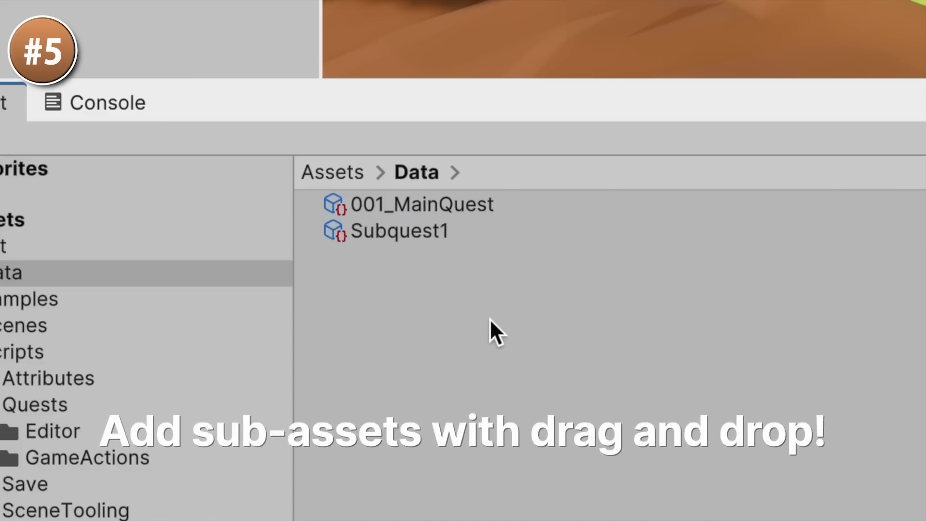
{"action": "left_click_drag", "start_coordinate": [410, 231], "coordinate": [451, 200]}
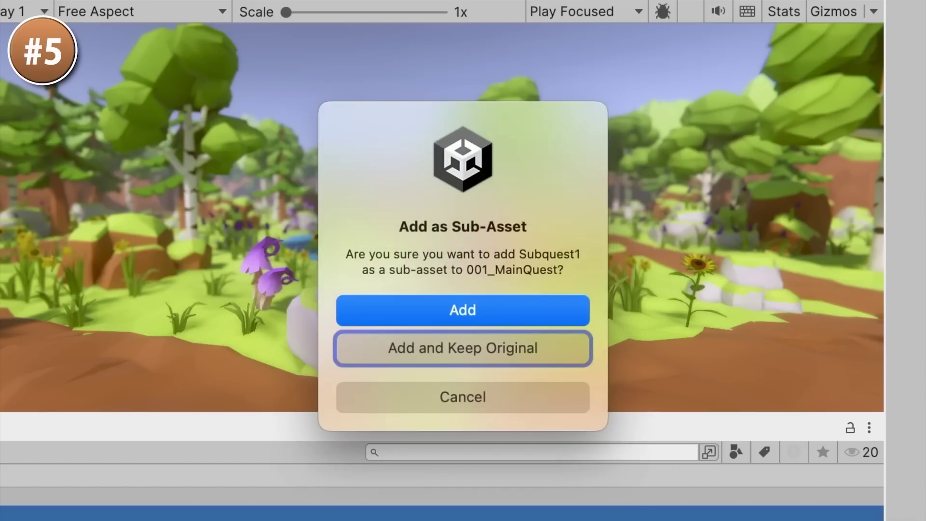
{"action": "left_click", "coordinate": [378, 319]}
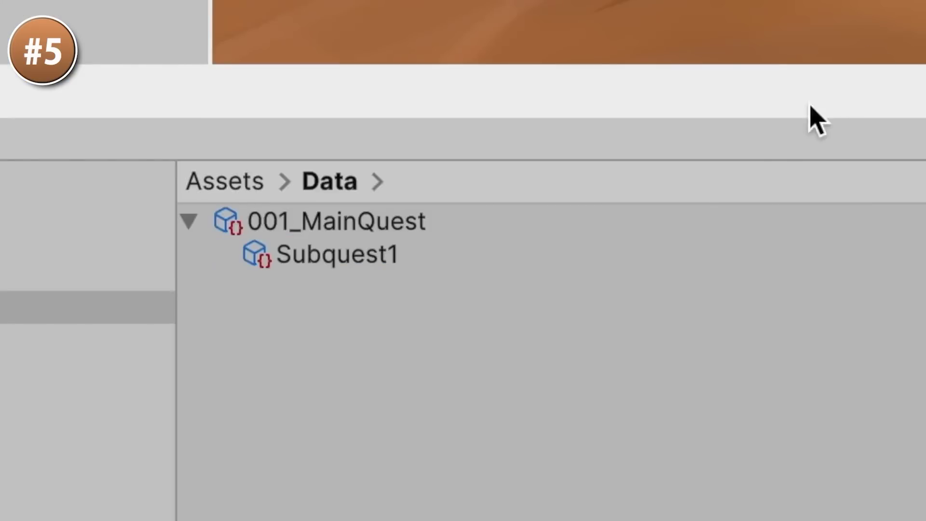
- Create Subquest6, then add Subquest2–6 together as sub-assets of 001_MainQuest
{"action": "right_click", "coordinate": [444, 289]}
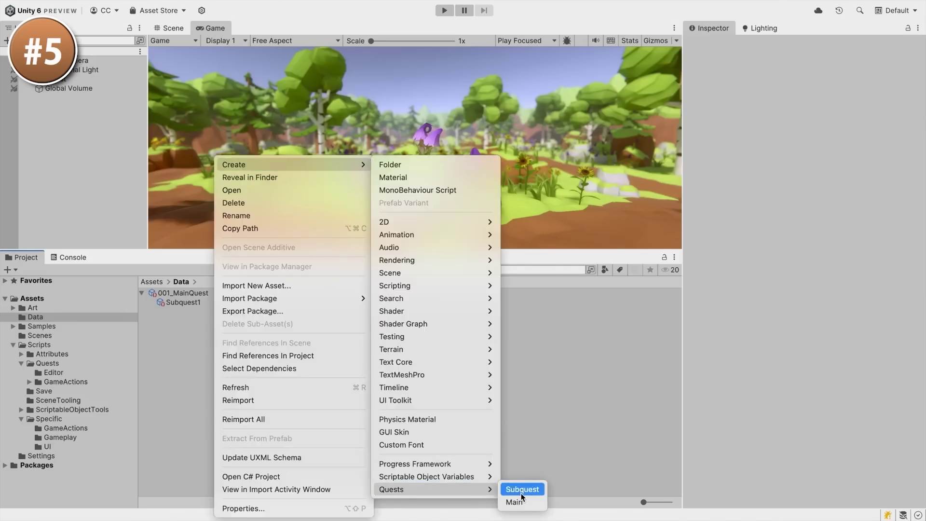
{"action": "left_click", "coordinate": [521, 487]}
{"action": "key", "text": "Return"}
{"action": "key", "text": "shift+Up"}
{"action": "key", "text": "shift+Up"}
{"action": "key", "text": "shift+Up"}
{"action": "key", "text": "shift+Up"}
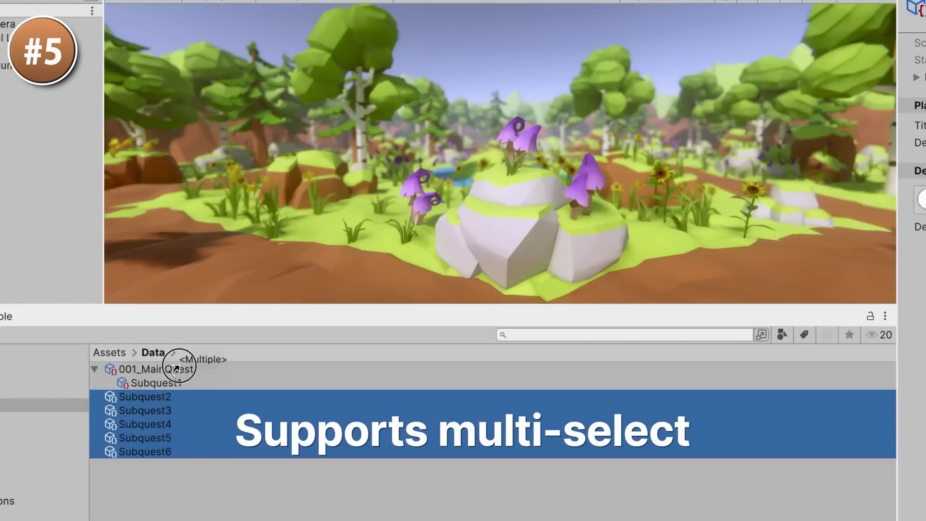
{"action": "left_click_drag", "start_coordinate": [176, 368], "coordinate": [180, 365]}
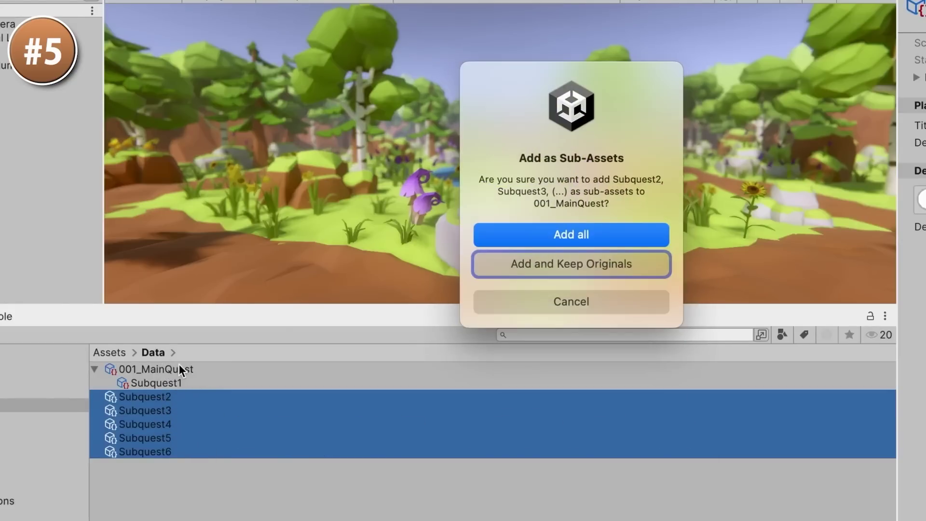
{"action": "left_click", "coordinate": [542, 236]}
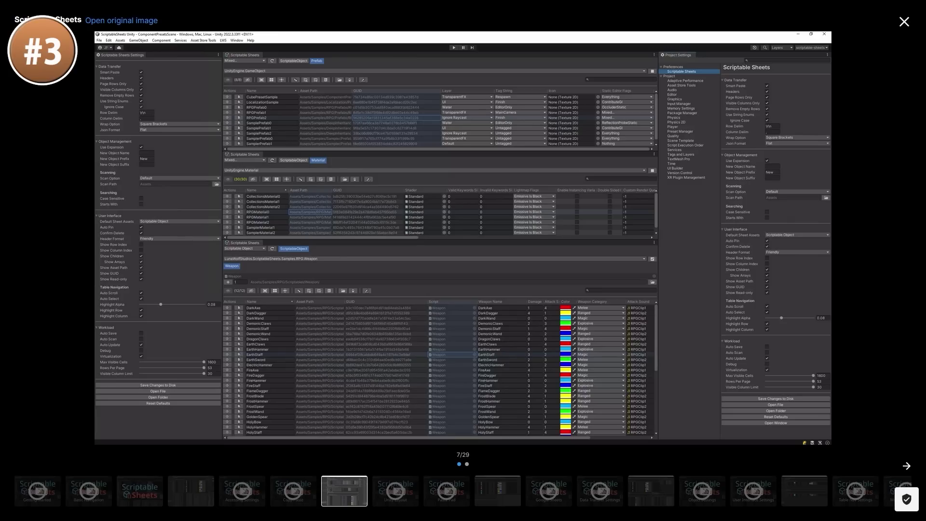
- Advance the Scriptable Sheets gallery lightbox to screenshot 10 of 29
{"action": "key", "text": "Right"}
{"action": "key", "text": "Right"}
{"action": "key", "text": "Right"}
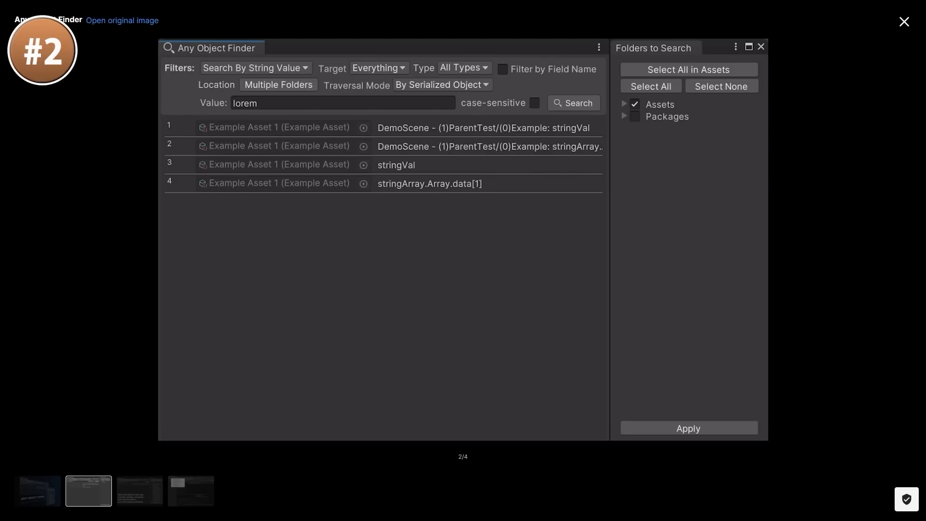
- Page the Any Object Finder gallery from image 2/4 to 4/4, the custom search code
{"action": "key", "text": "Right"}
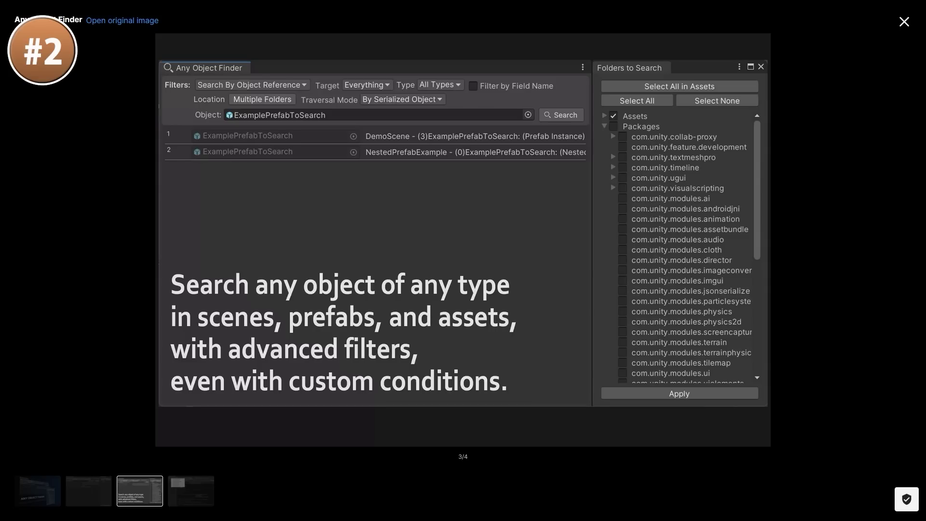
{"action": "key", "text": "Right"}
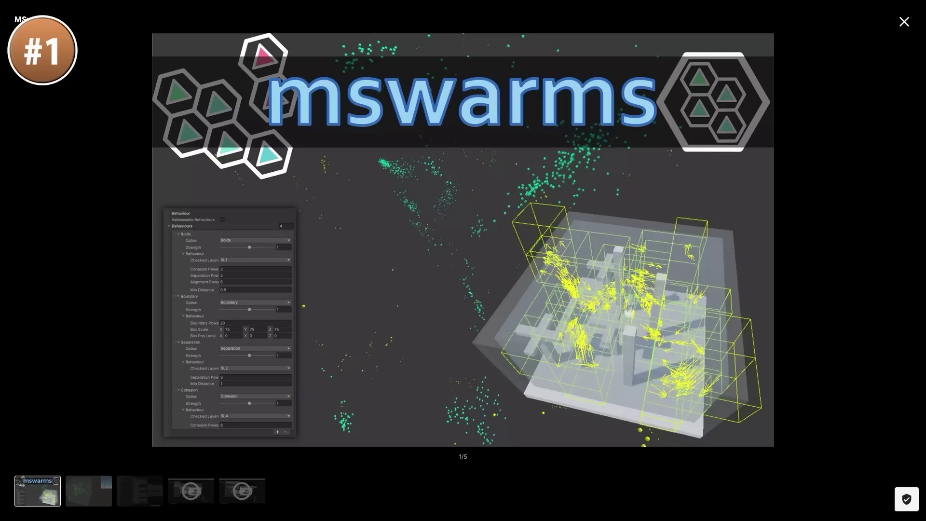
- Page the MSwarms gallery from image 1/5 to 3/5, the Dynamic MSwarm inspector
{"action": "key", "text": "Right"}
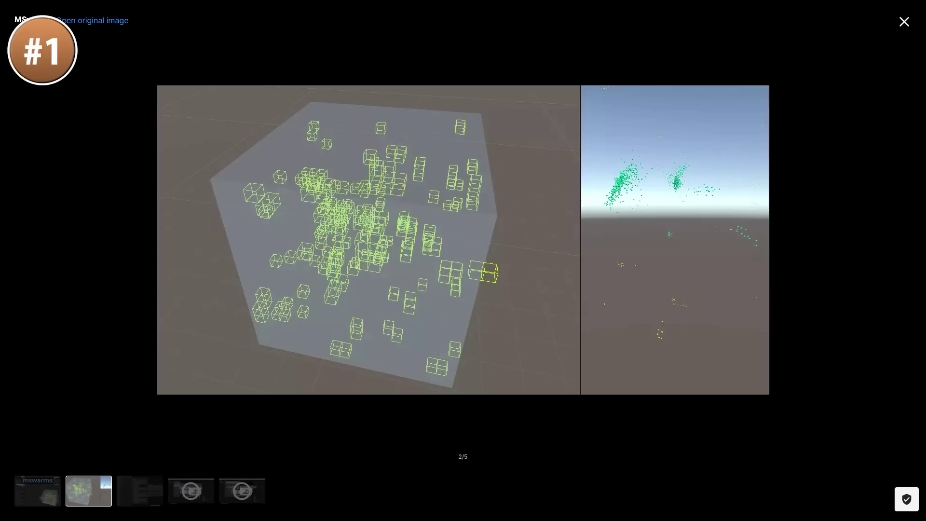
{"action": "key", "text": "Right"}
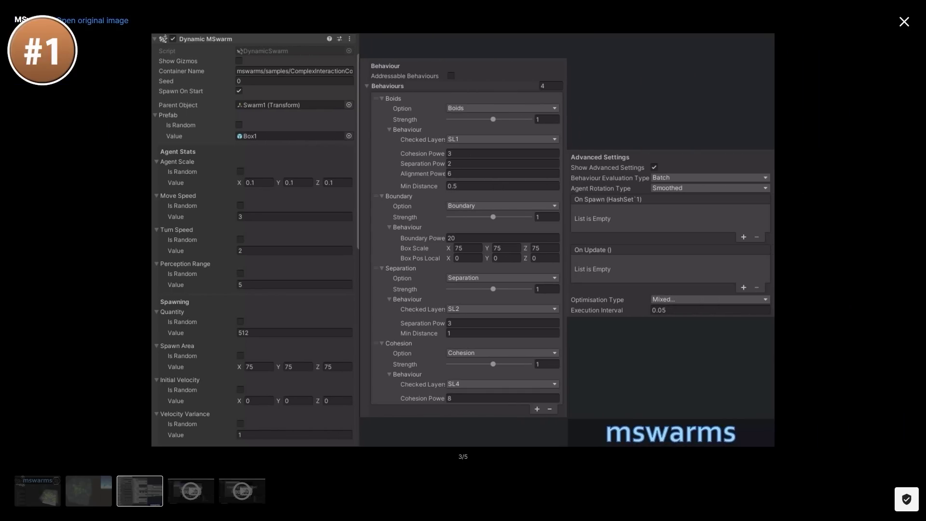